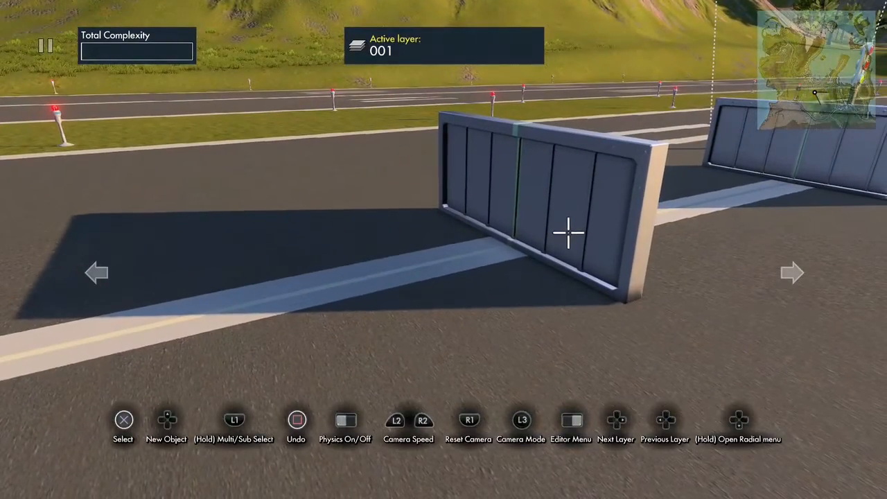
click(568, 233)
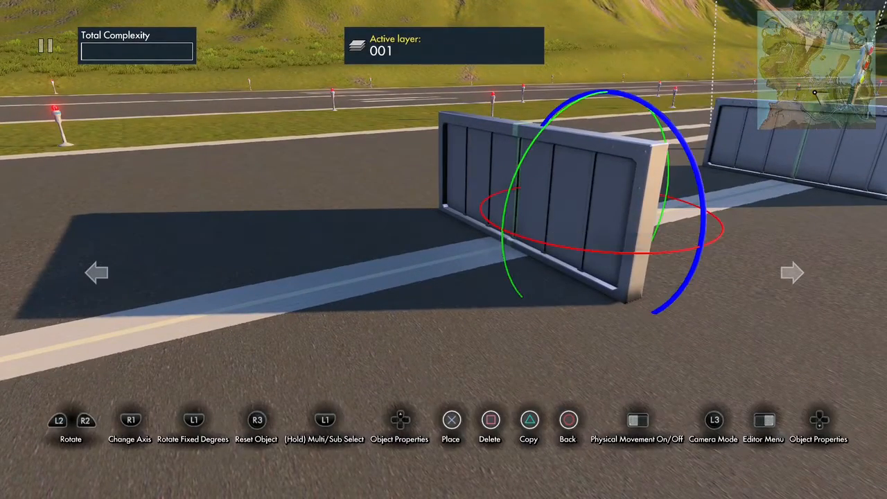
key(Escape)
click(521, 137)
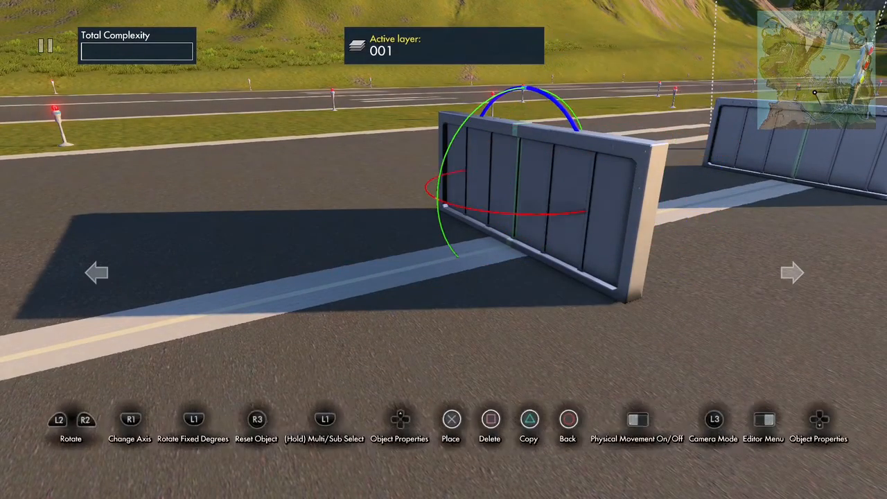
key(Escape)
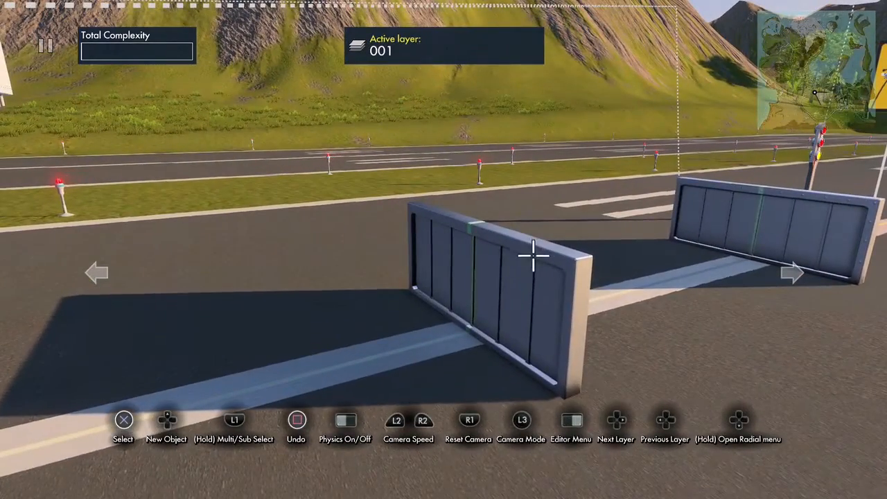
- Multi-select both halves of the nearer metal wall and glue them together as one object
click(518, 272)
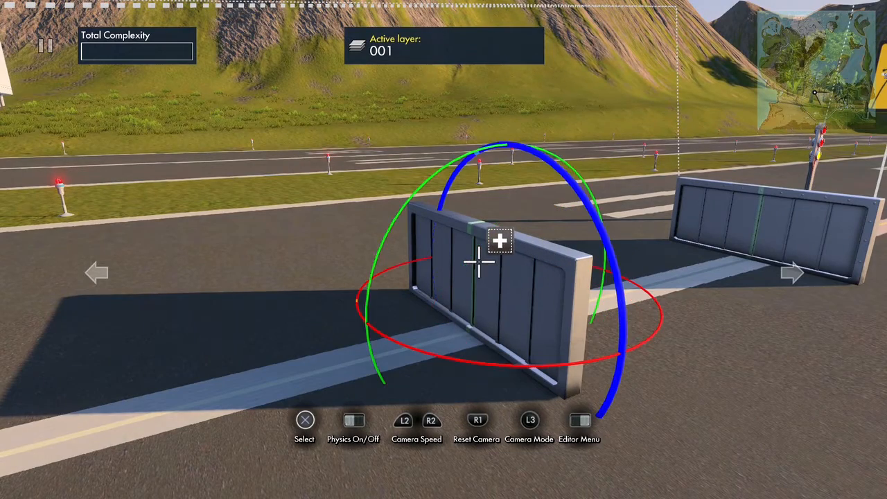
click(434, 256)
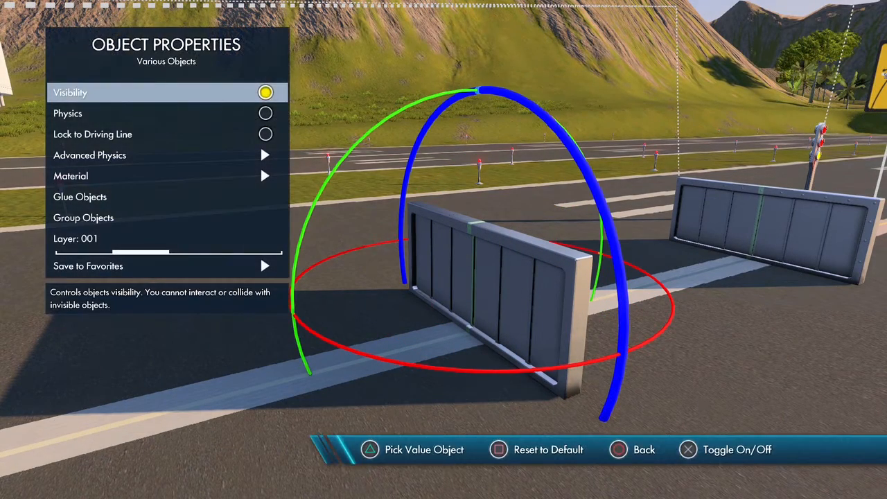
key(Down)
key(Down)
key(Down)
key(Down)
key(Down)
key(Return)
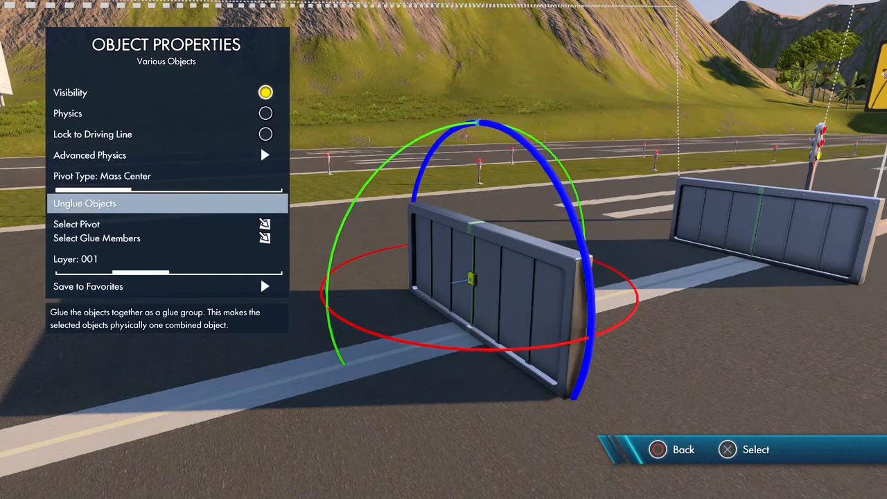
key(Escape)
key(Escape)
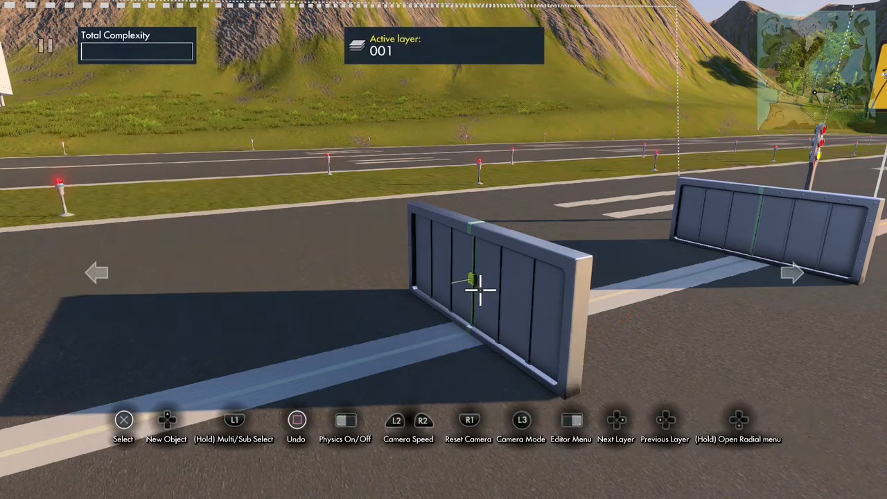
click(478, 288)
key(Escape)
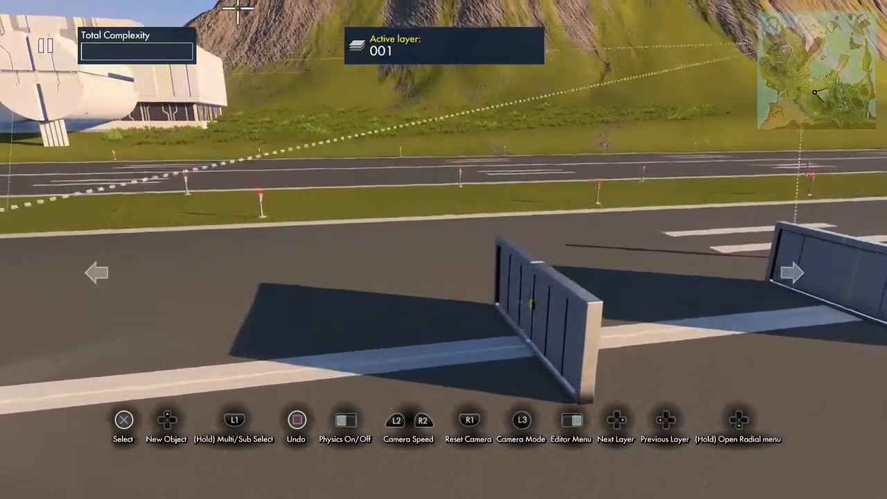
- Place an area trigger on the road line in front of the nearer wall and a copy in front of the farther wall
key(Up)
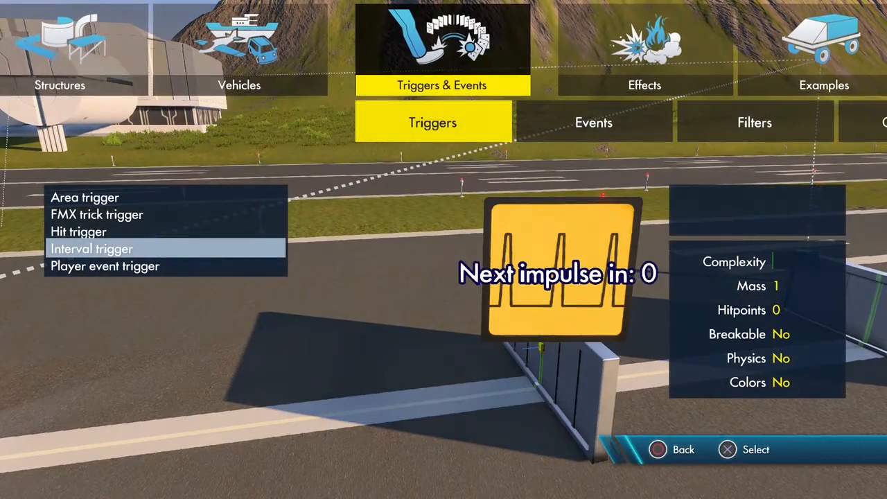
key(Up)
key(Up)
key(Up)
key(Return)
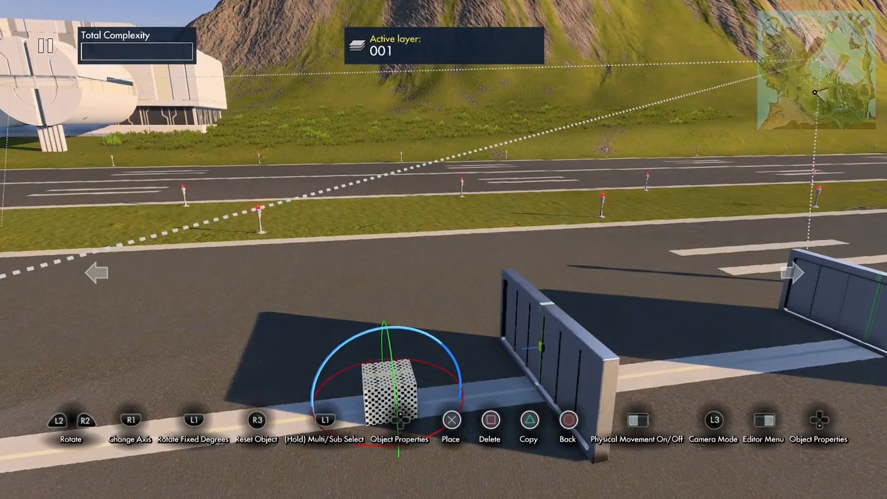
key(Return)
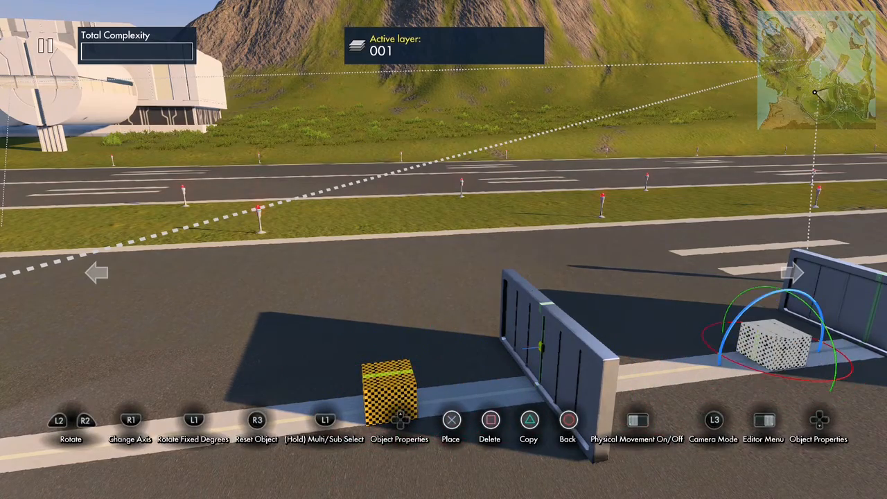
key(Return)
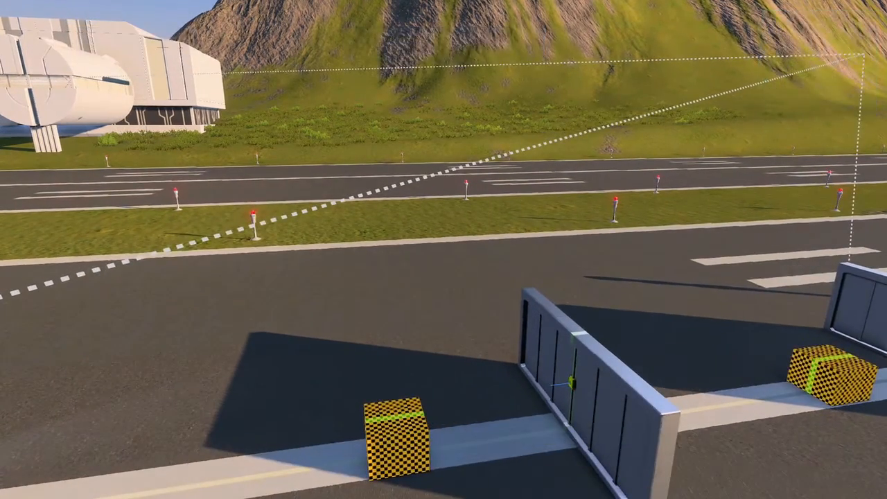
- Add an interval trigger beside the nearer wall and place a copy of it beside the farther wall
key(Tab)
key(Down)
key(Down)
key(Down)
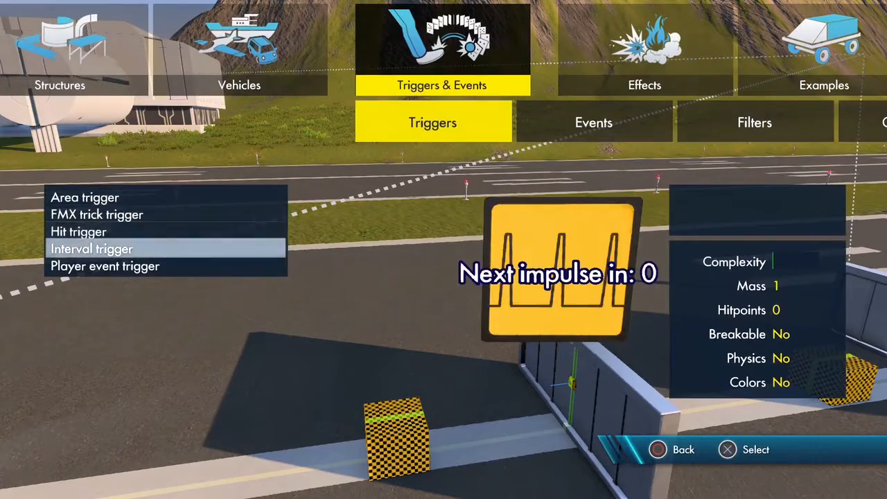
key(Return)
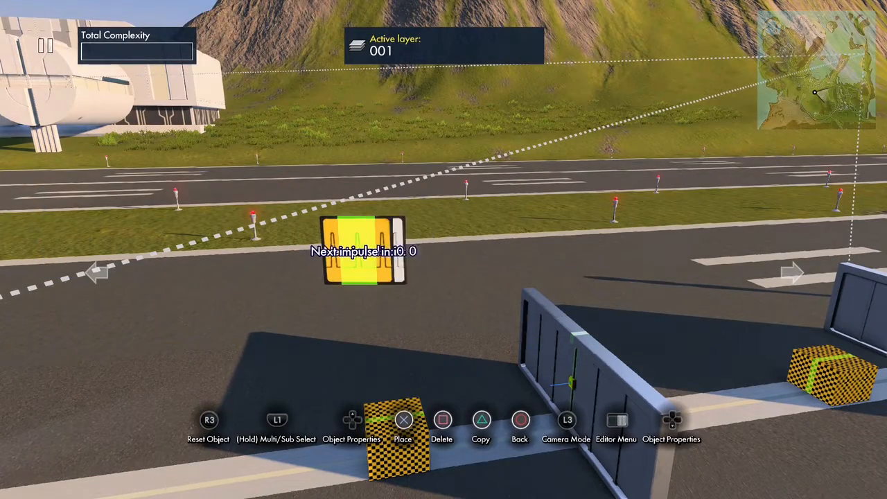
key(Return)
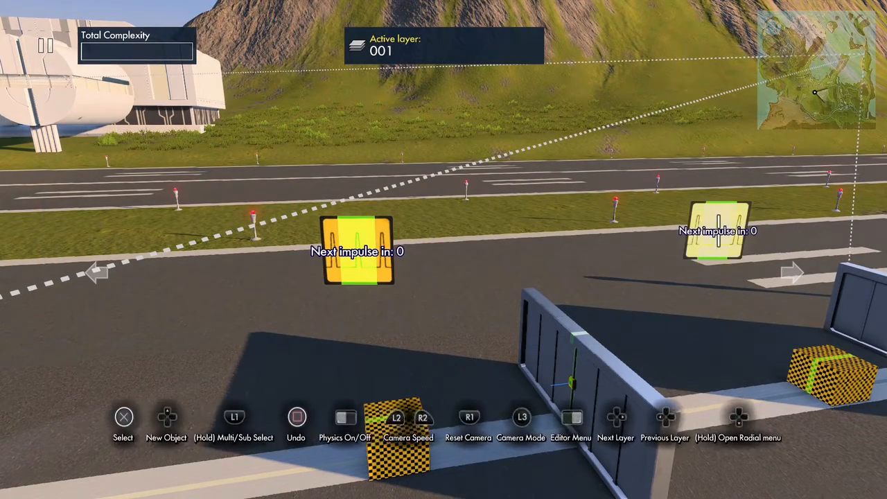
- Add an object position event next to the nearer interval trigger and place a copy next to the farther one
key(Tab)
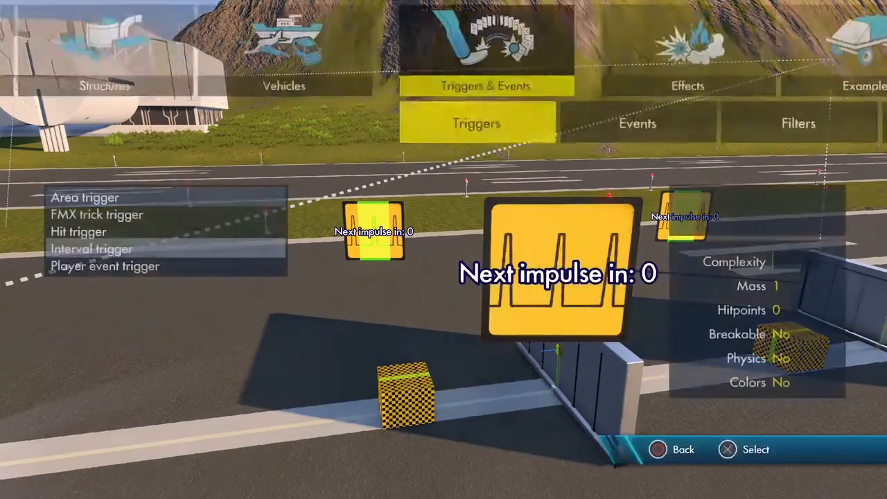
key(Right)
key(Up)
key(Up)
key(Down)
key(Down)
key(Return)
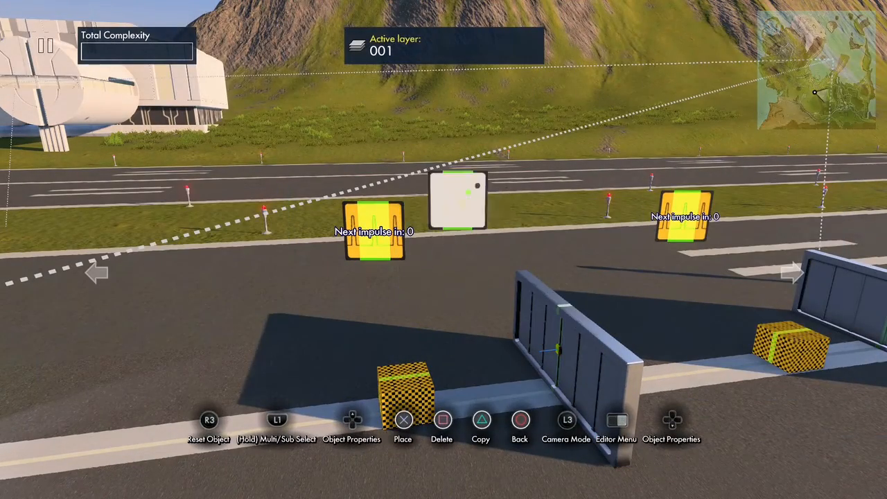
key(Return)
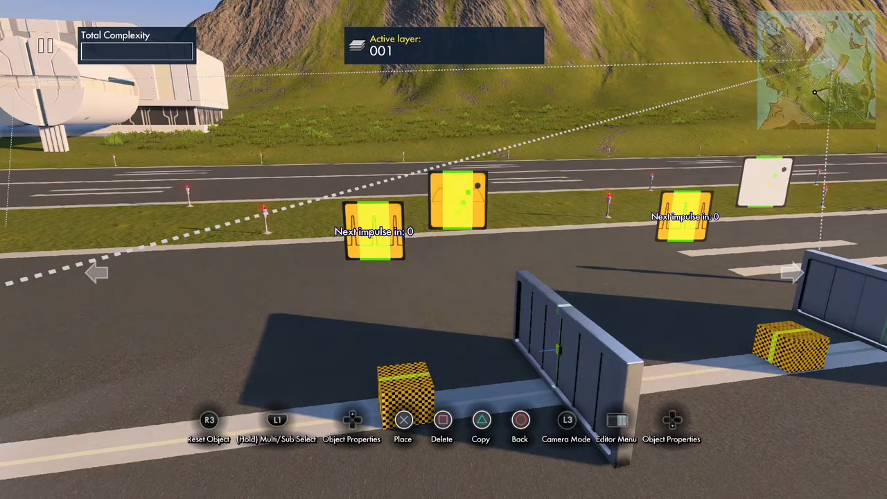
key(Return)
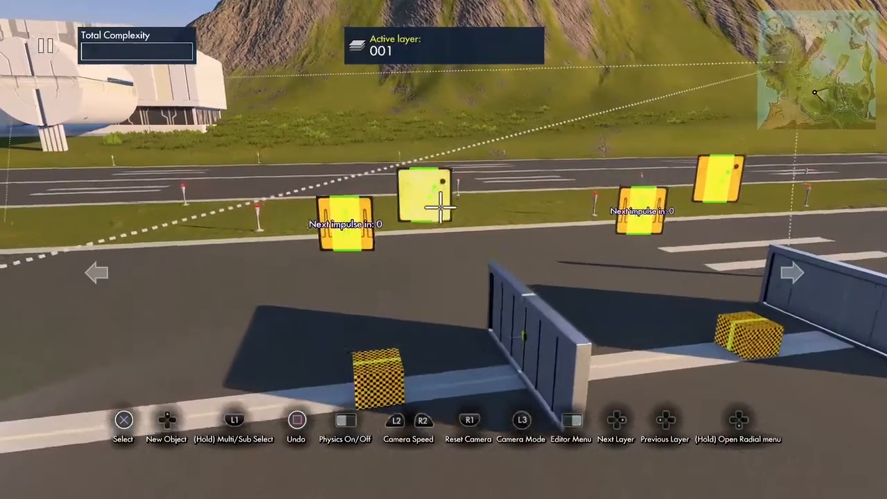
- Place a Linear curve data source above the nearer object position event and a copy above the farther one
key(Up)
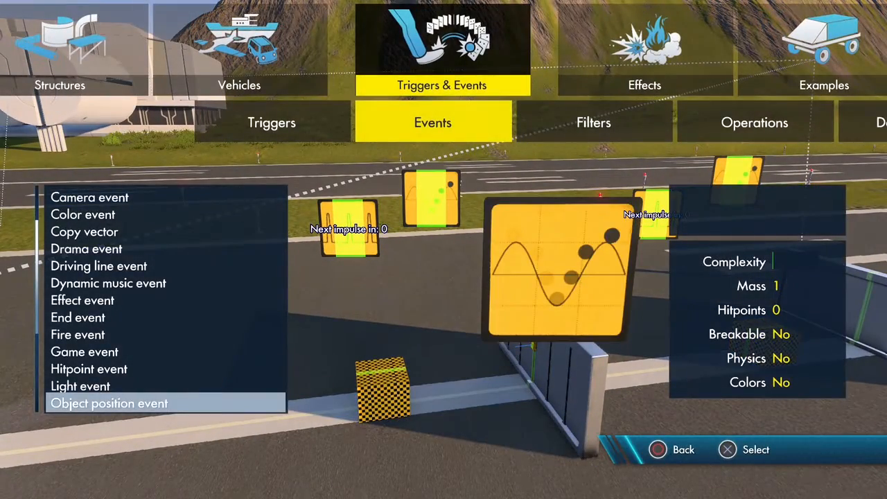
key(Right)
key(Right)
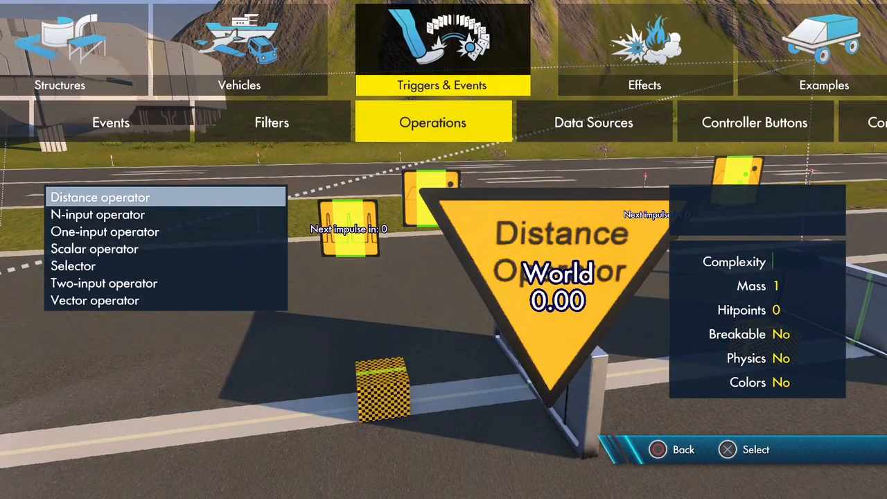
key(Right)
key(Return)
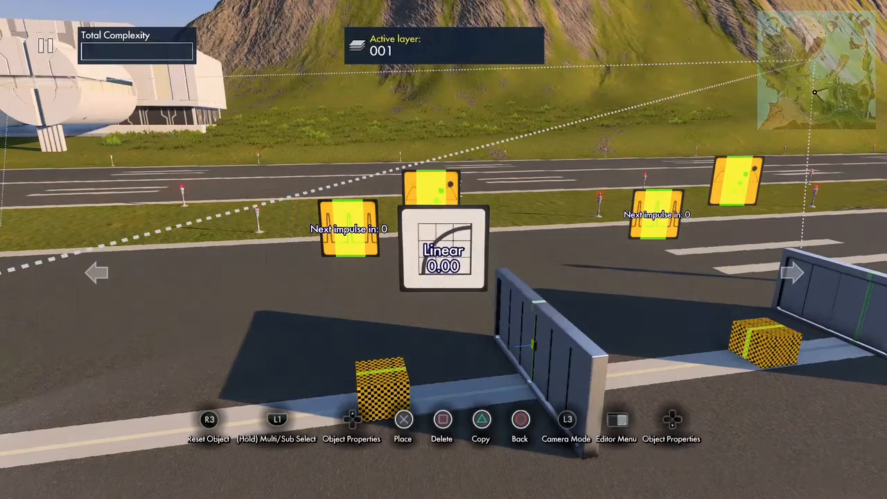
key(Up)
key(Return)
key(Right)
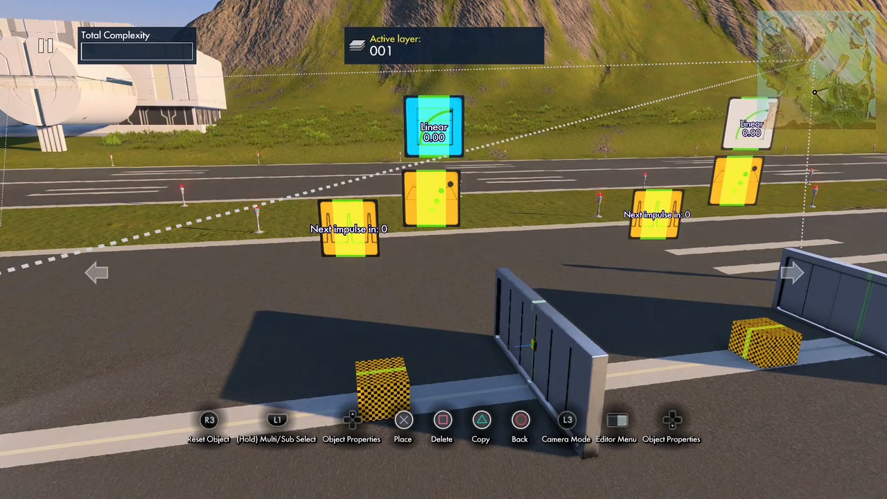
key(Return)
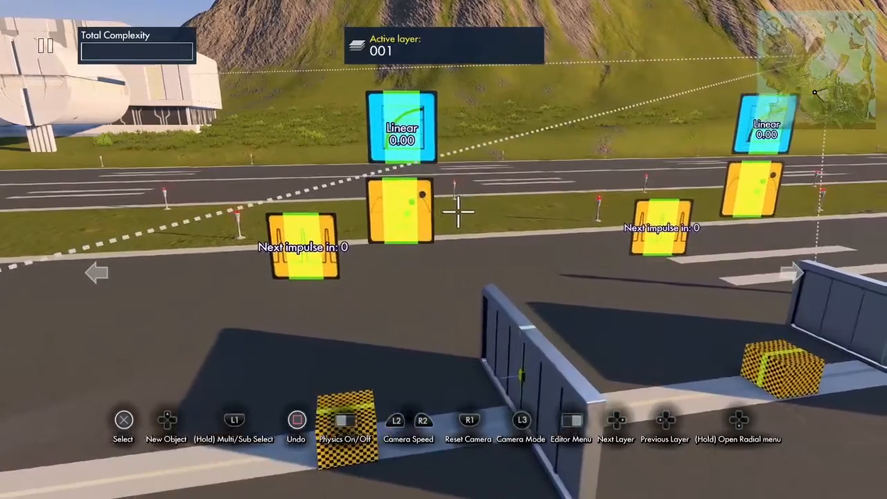
- Link Position Y of the nearer object position event to the Linear data source directly above it
click(390, 219)
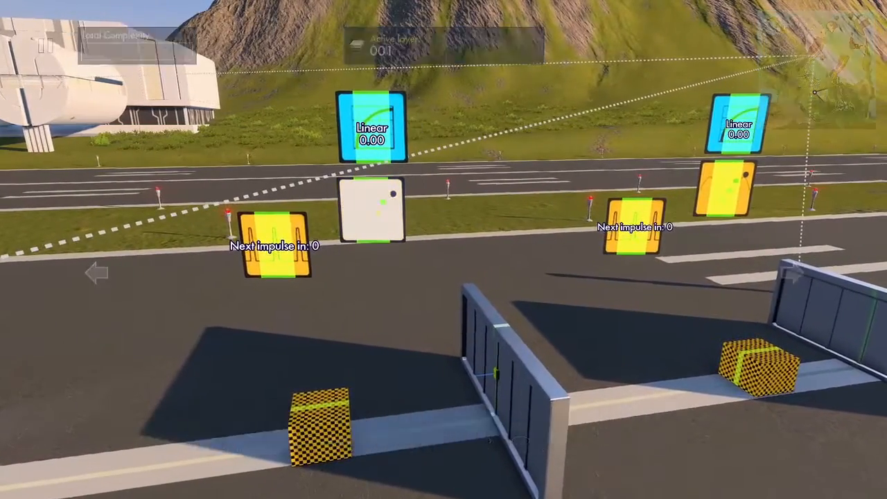
key(Up)
key(Down)
key(Down)
key(Down)
key(Down)
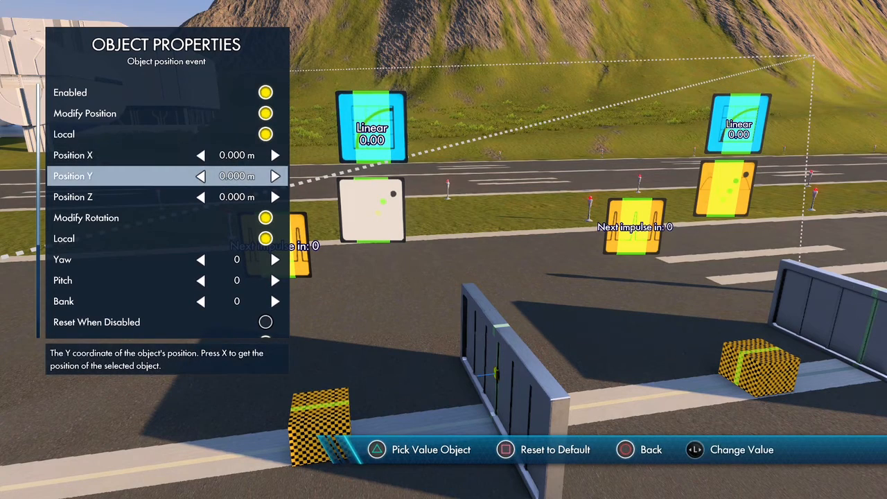
key(y)
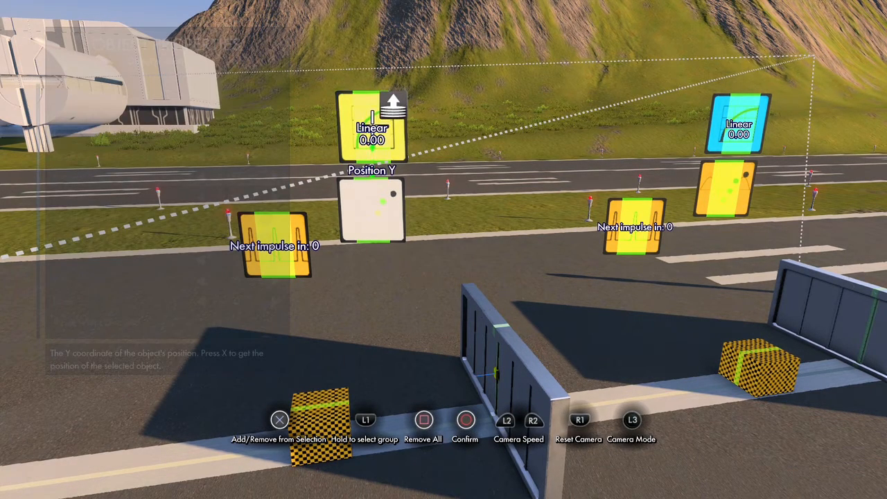
key(Escape)
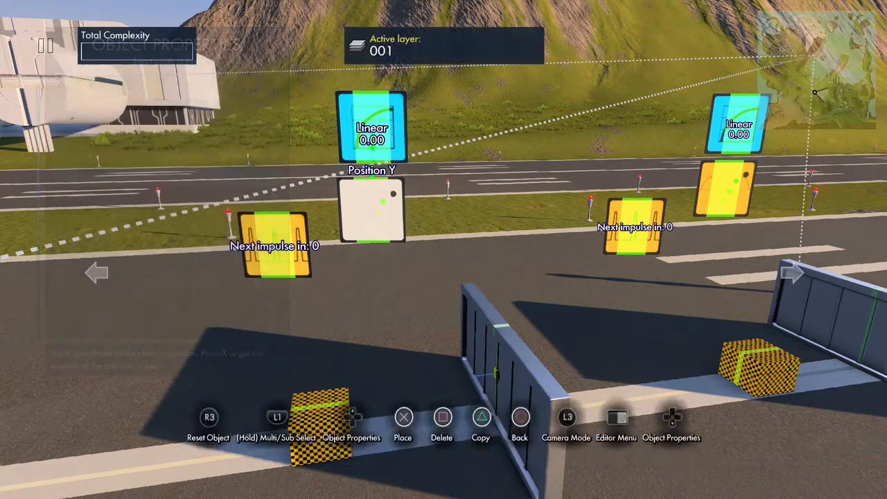
key(Escape)
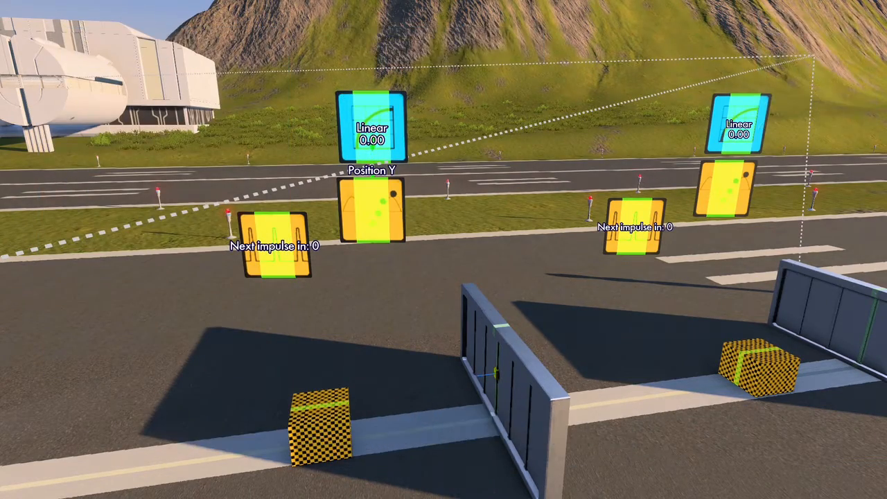
key(Escape)
key(Escape)
- Turn off Modify Rotation for the nearer object position event
key(Return)
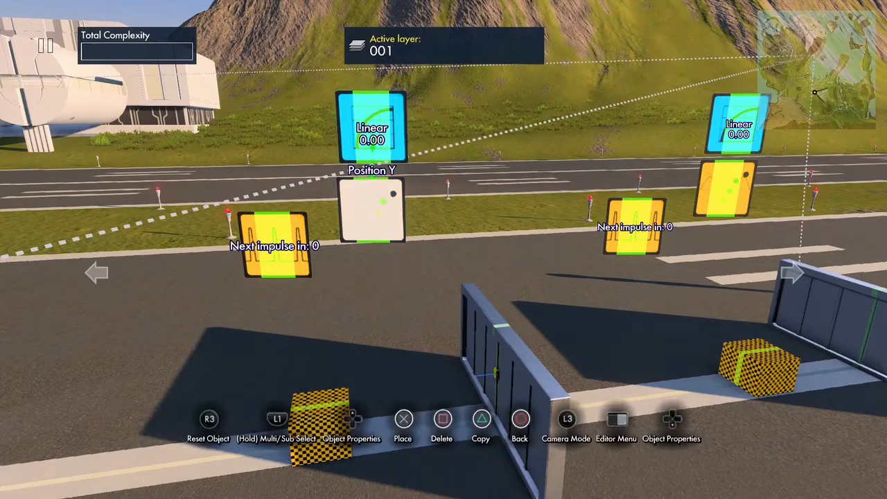
key(Up)
key(Down)
key(Down)
key(Down)
- Assign the glued nearer wall as the event target of the nearer object position event
key(Down)
key(Down)
key(Down)
key(Return)
key(Down)
key(Down)
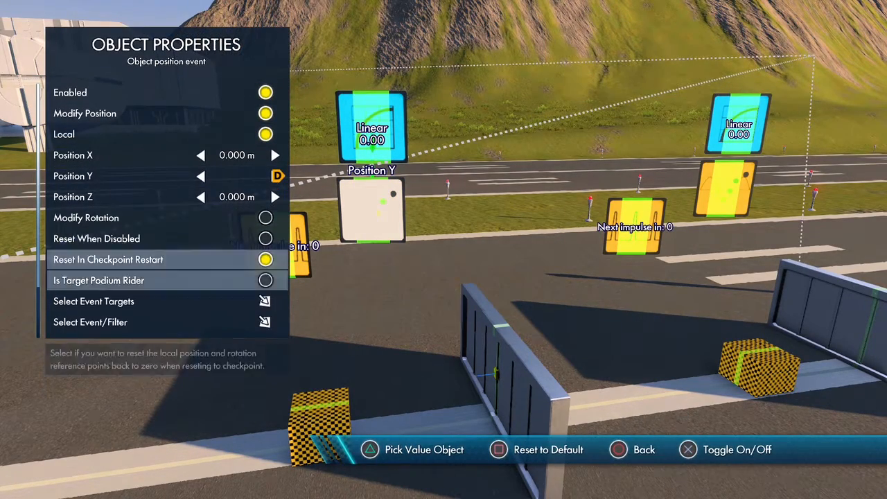
key(Down)
key(Down)
key(Return)
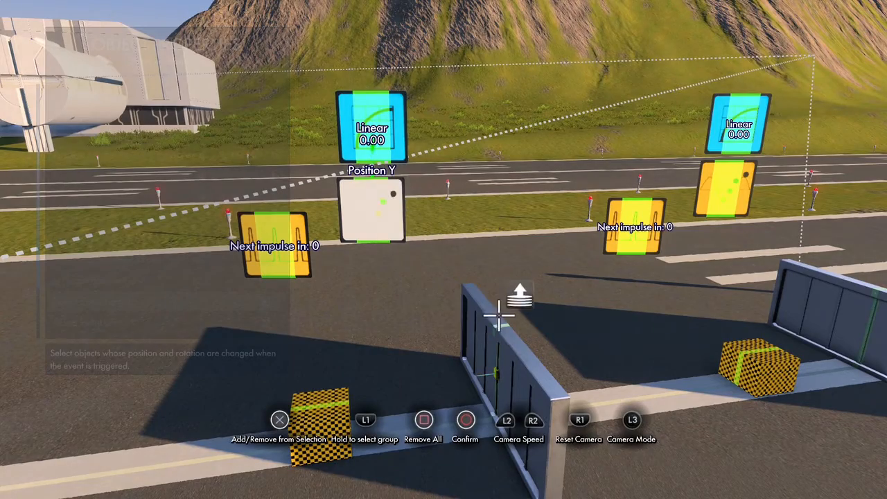
key(Escape)
key(Escape)
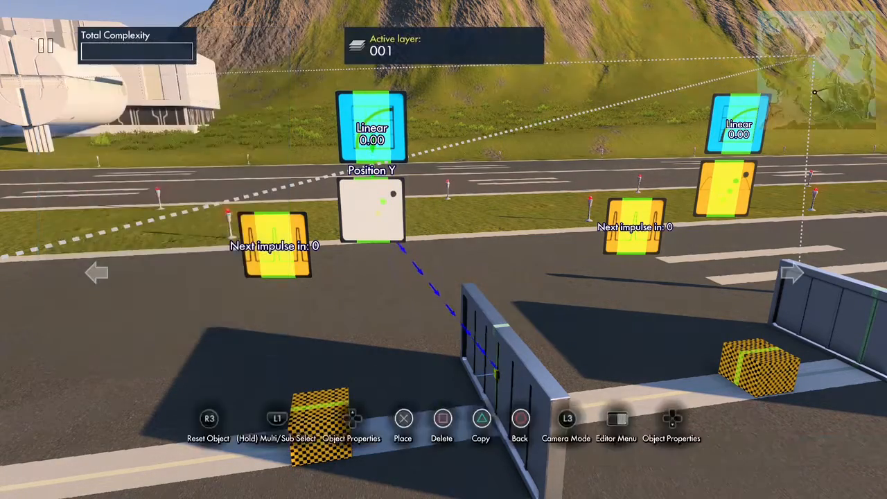
key(Escape)
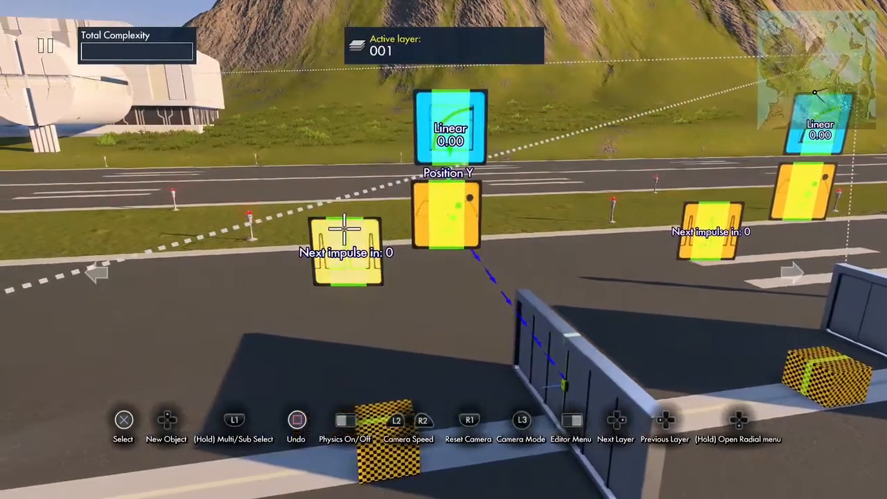
- Set the Interval of the nearer interval trigger to 1 tick (00:00.016)
click(348, 234)
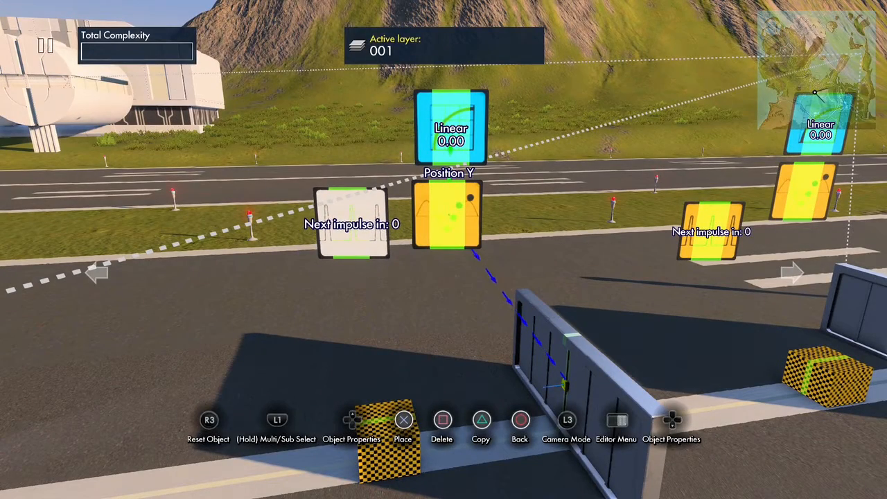
key(Up)
key(Down)
key(Down)
key(Left)
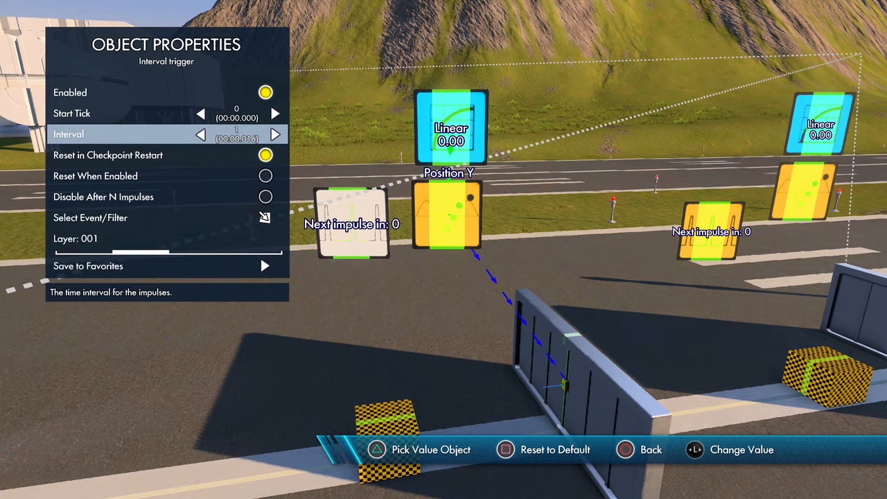
- Assign the nearer object position event as the event target of the nearer interval trigger
key(Down)
key(Down)
key(Down)
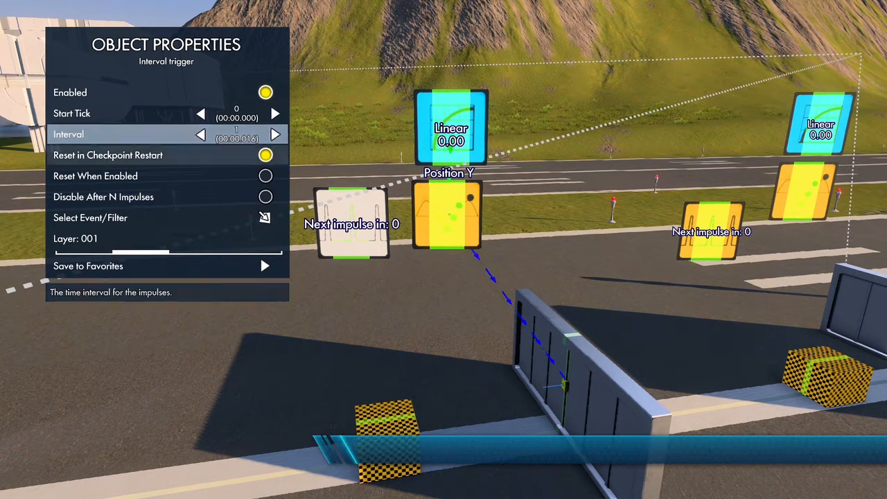
key(Down)
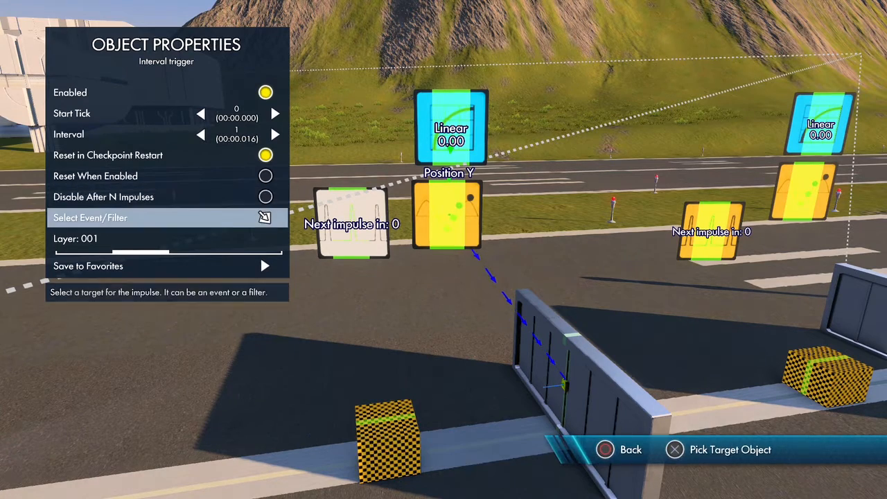
key(Return)
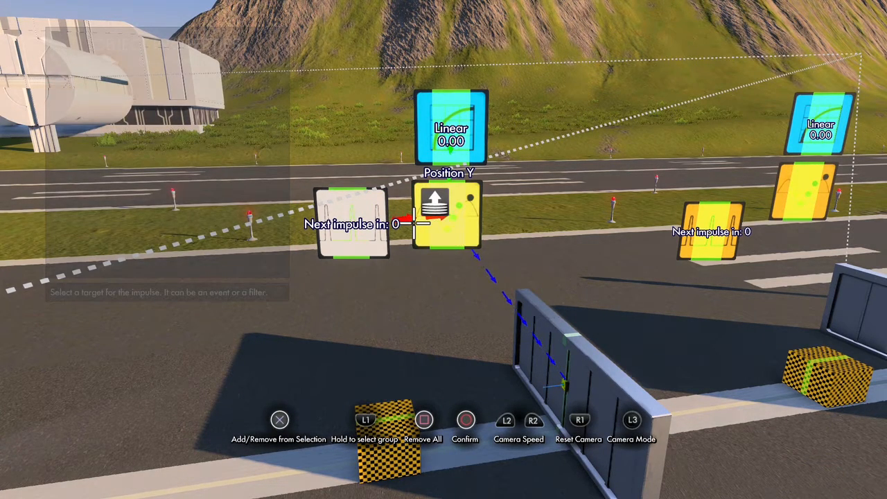
key(Return)
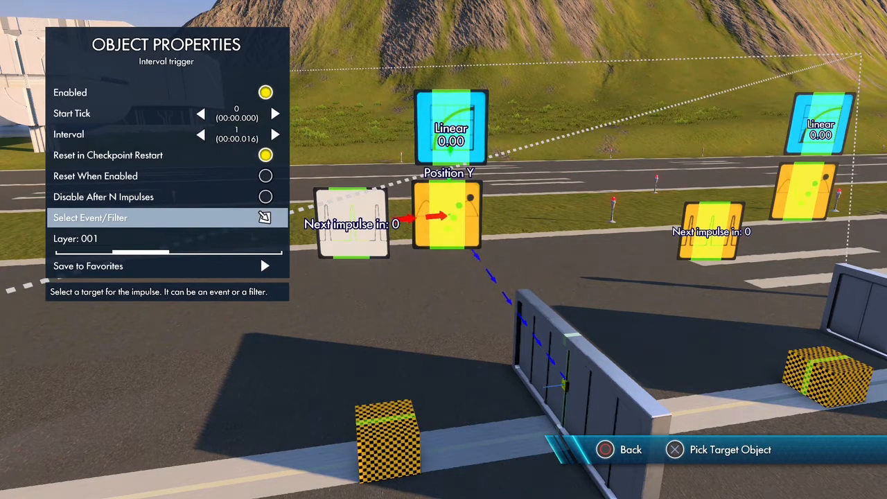
key(Escape)
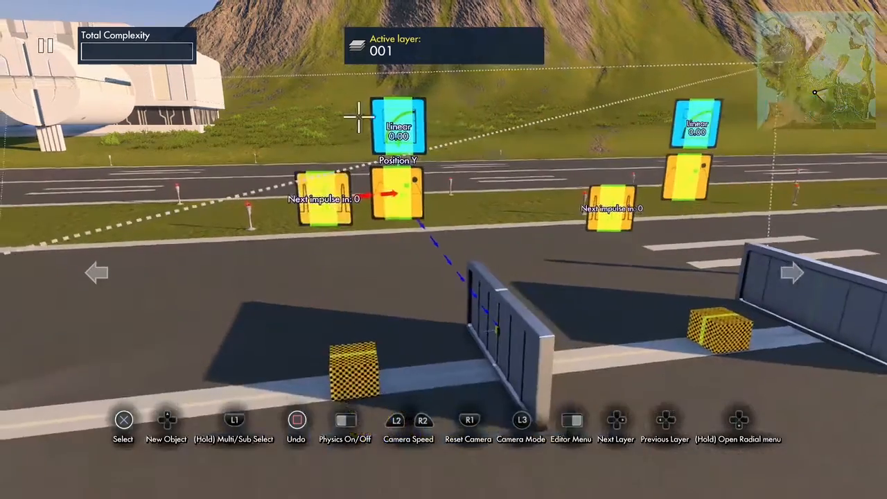
- Examine the Curve, Start, End and Duration properties of the Linear data source linked to the nearer object position event
click(386, 128)
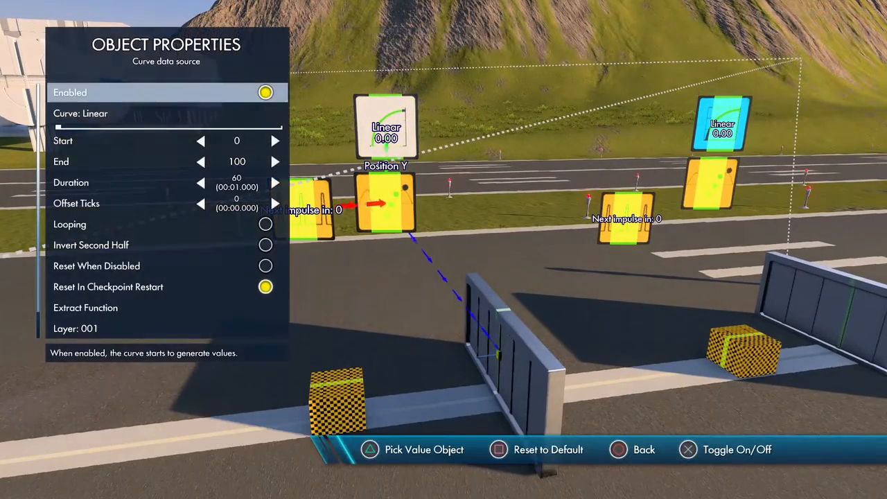
key(Down)
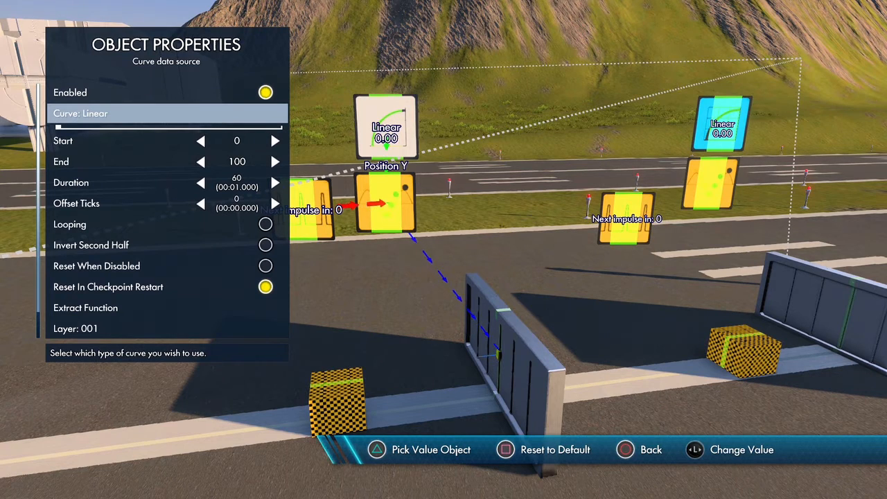
key(Down)
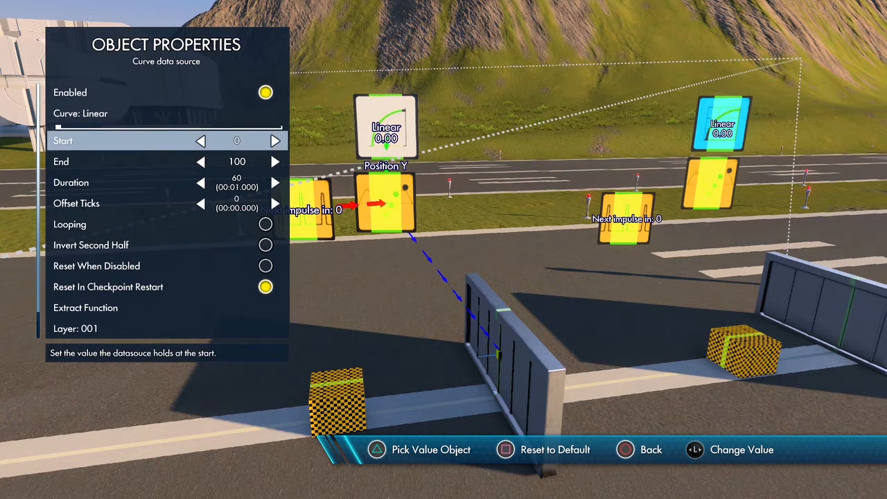
key(Down)
key(Down)
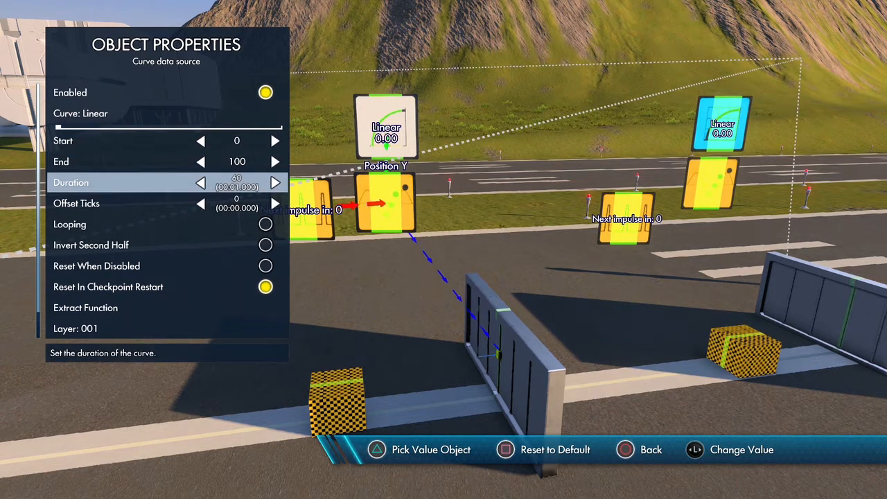
key(Up)
key(Up)
key(Up)
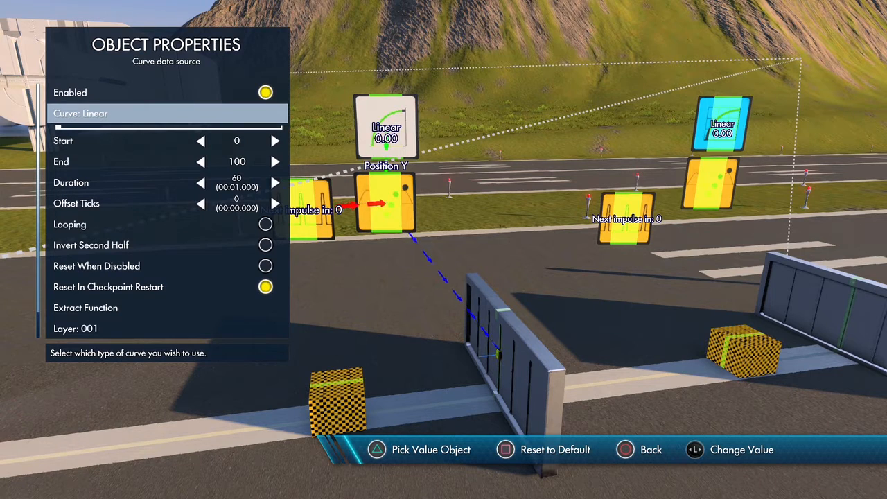
key(Down)
key(Down)
key(Up)
key(Up)
- Change the nearer data source's curve to Quadratic Ease In Out and set its End value to 3
key(Right)
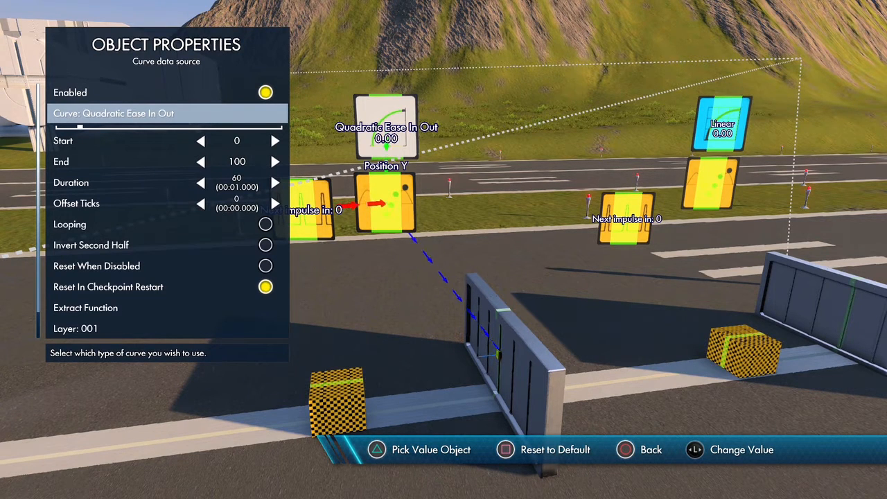
key(Down)
key(Down)
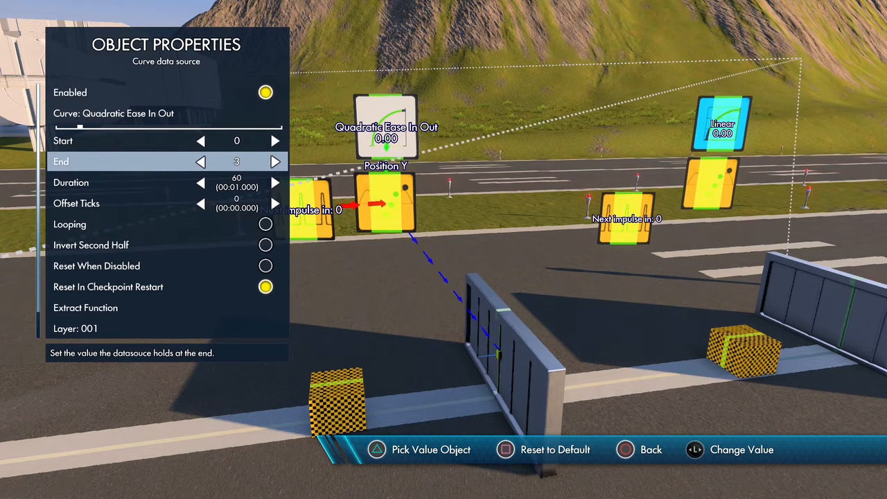
key(Down)
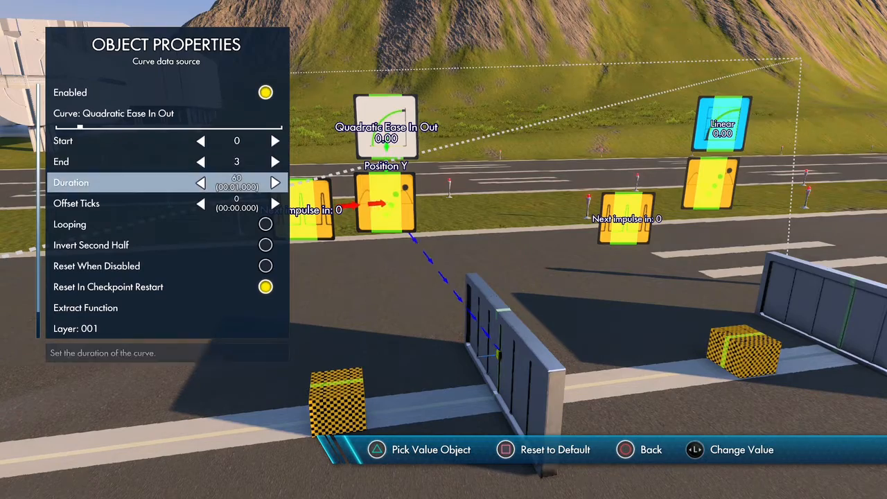
key(Up)
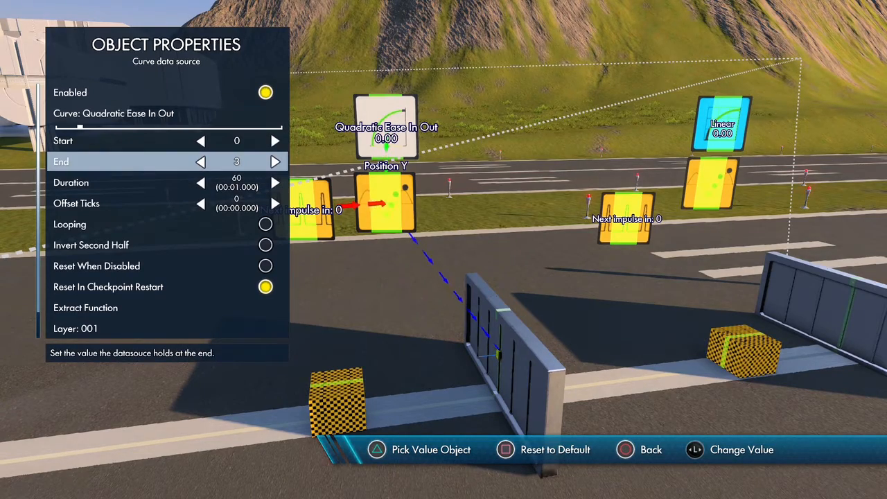
key(Escape)
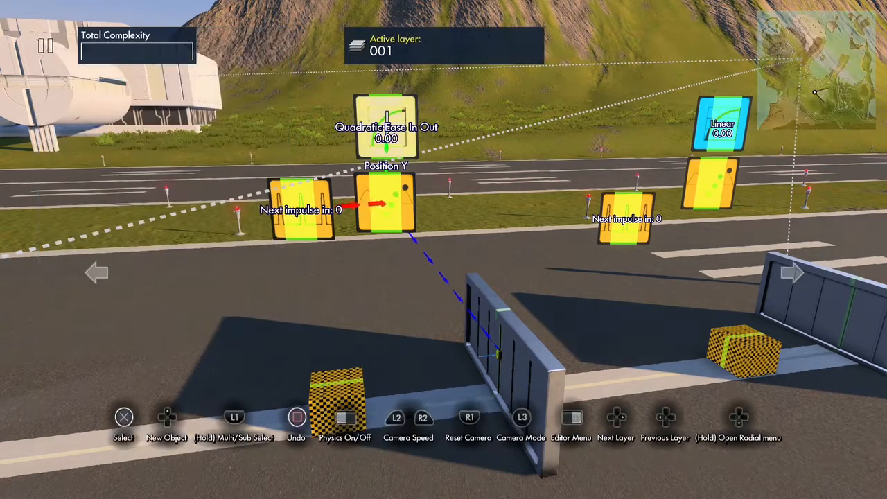
- Run the physics simulation to check the nearer wall's movement, and stop it
key(space)
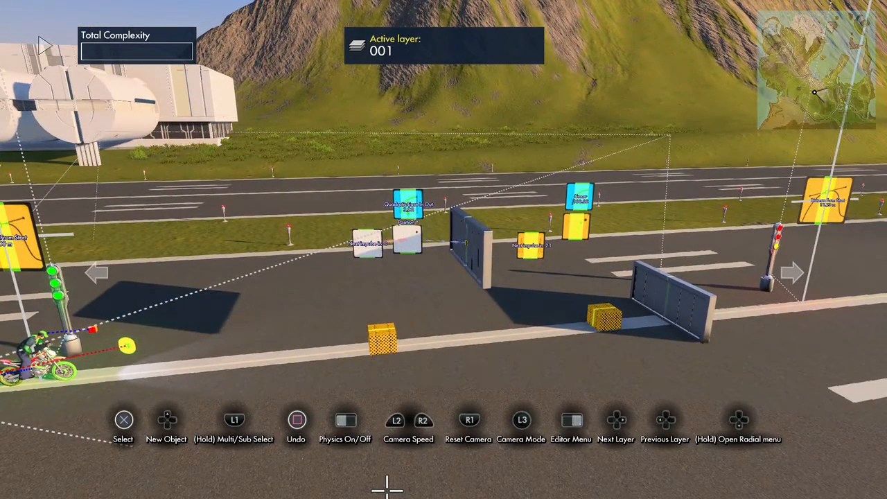
key(space)
key(space)
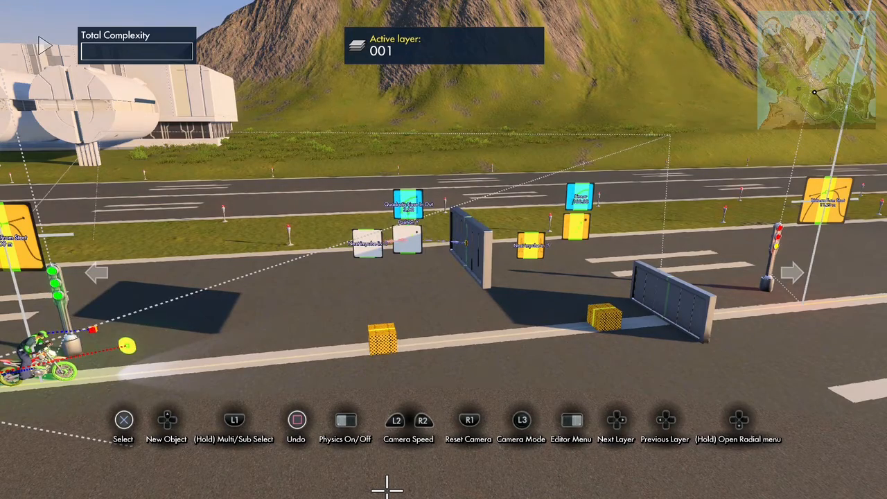
key(space)
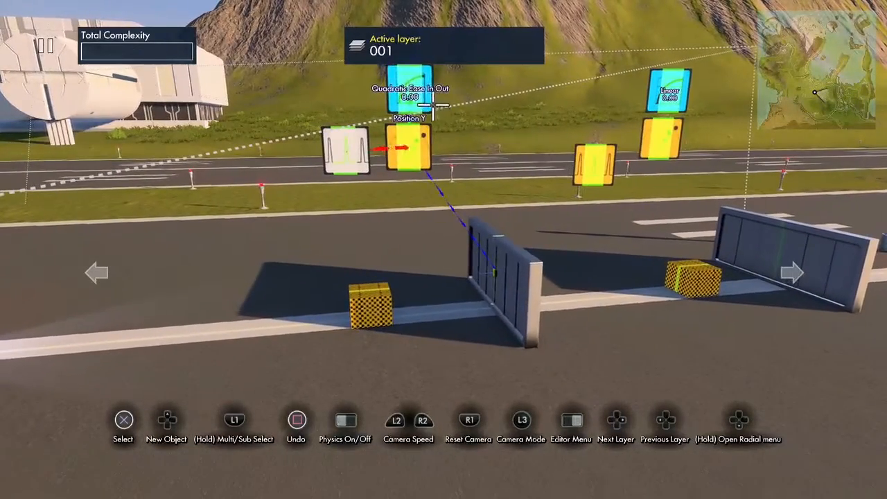
- Turn off Enabled for the nearer object position event and the interval trigger that drives it
click(420, 90)
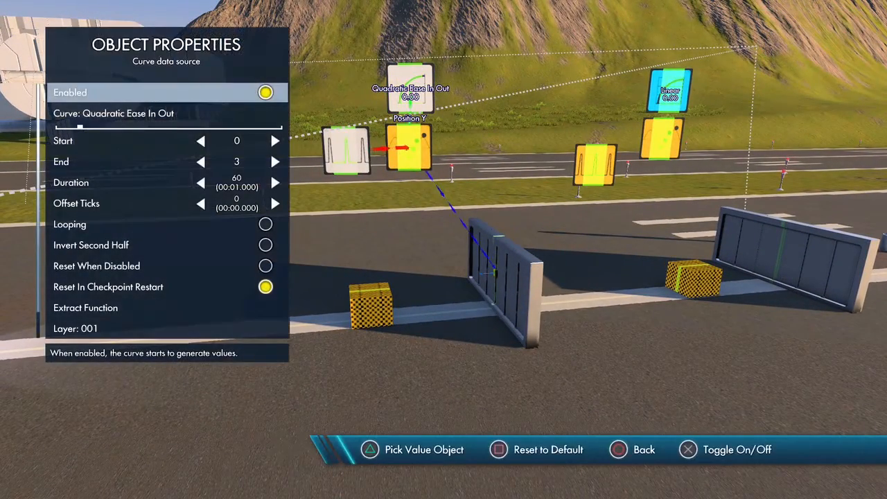
key(Escape)
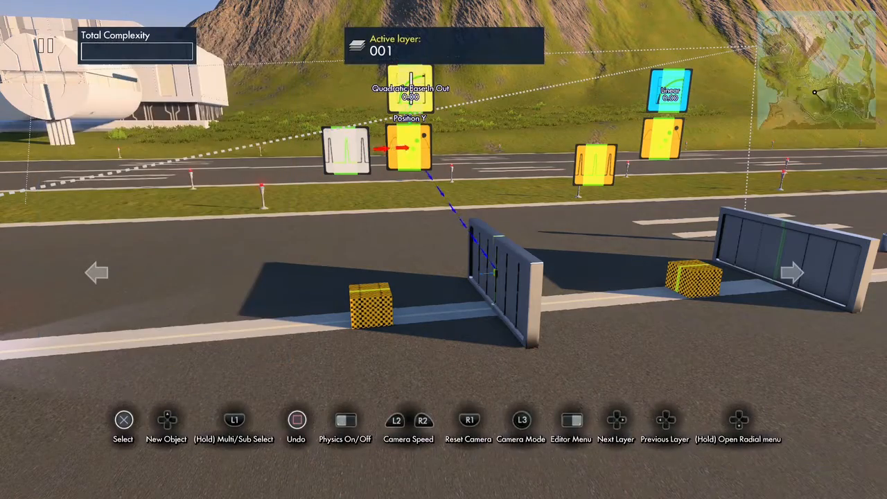
click(410, 142)
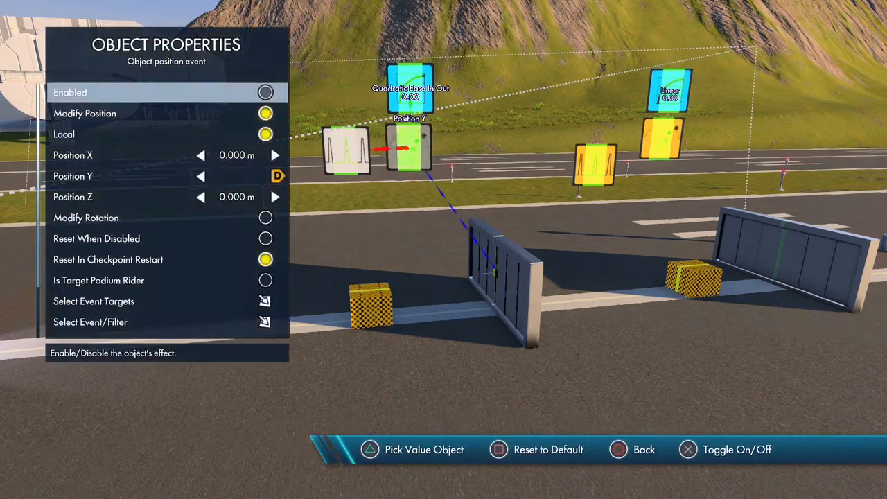
key(Escape)
key(Escape)
key(Return)
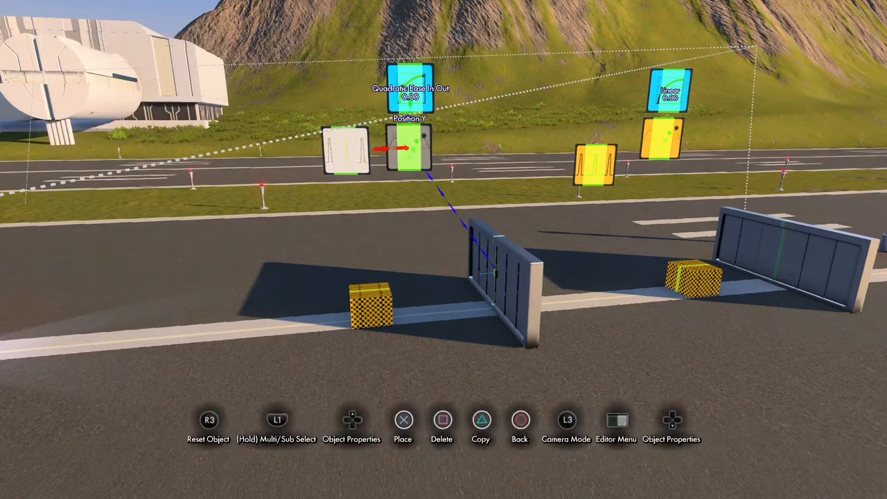
key(Up)
key(Return)
key(Escape)
key(Escape)
scroll(347, 151, down, 4)
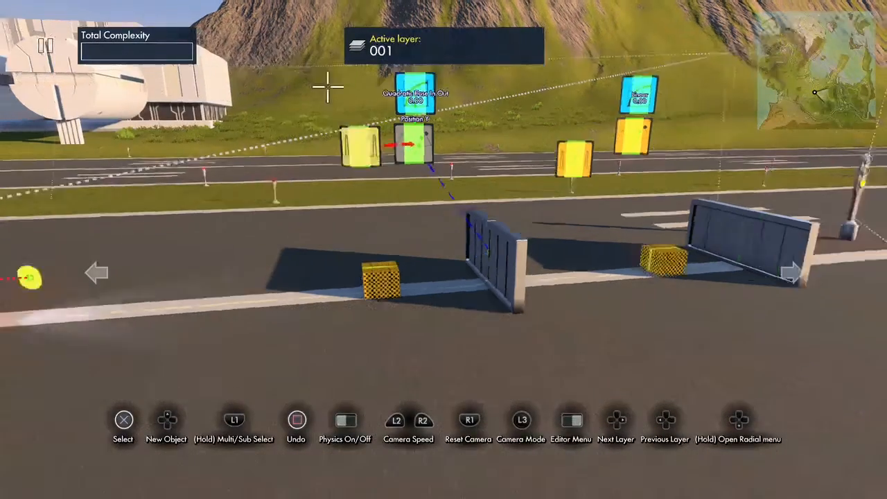
- Add a State event from the Events objects above the nearer interval trigger
key(Tab)
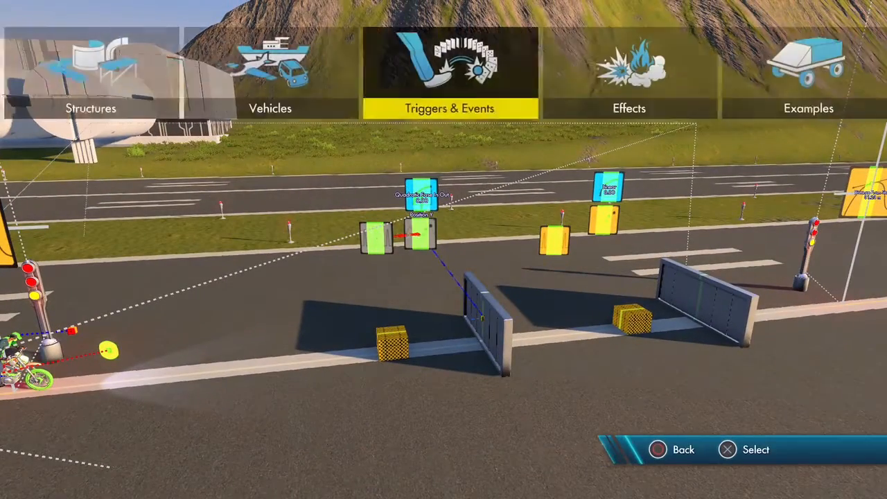
key(Return)
key(Down)
key(Down)
key(Down)
key(Down)
key(Down)
key(Up)
key(Down)
key(Down)
key(Down)
key(Down)
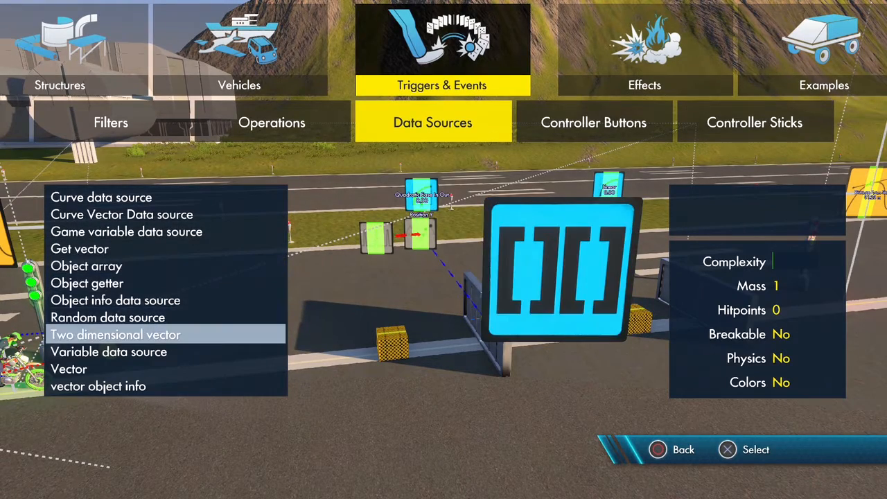
key(Left)
key(Left)
key(Left)
key(Page_Down)
key(Down)
key(Down)
key(Down)
key(Down)
key(Down)
key(Down)
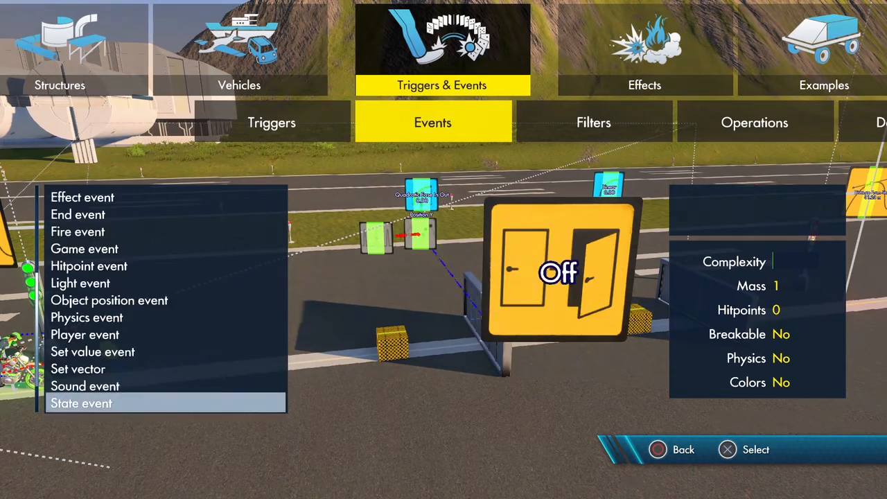
key(Return)
- Set the State event's type to On
key(Up)
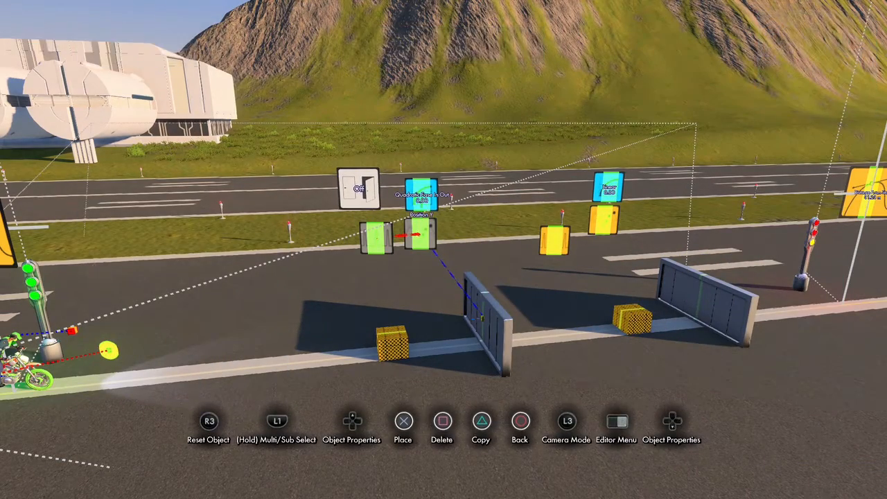
key(Down)
key(Right)
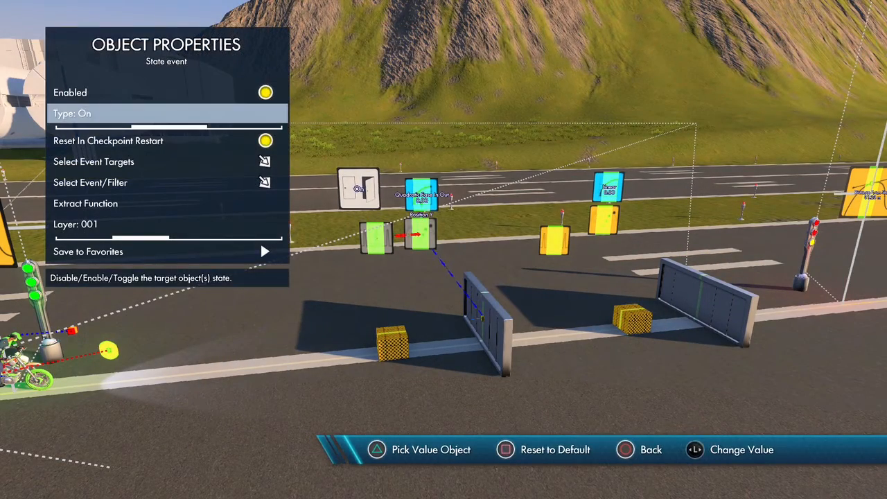
- Assign the nearer interval trigger, object position event and Quadratic Ease In Out data source as the State event's targets
key(Down)
key(Down)
key(Return)
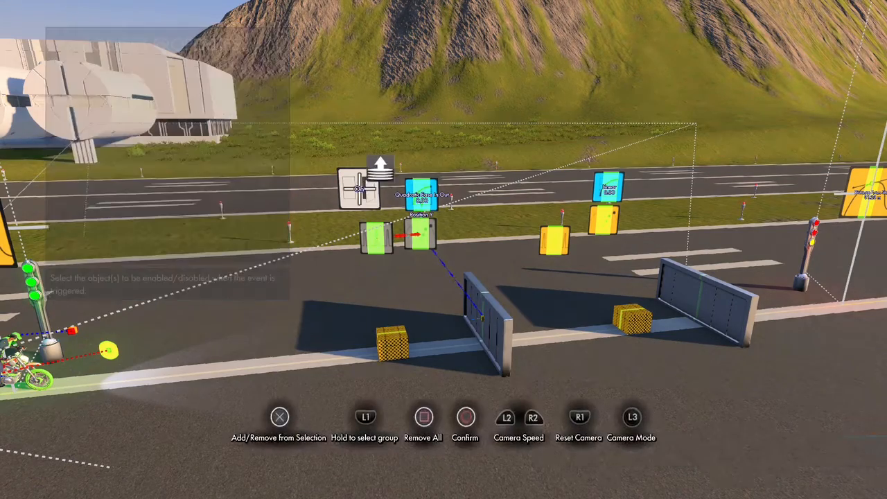
click(365, 261)
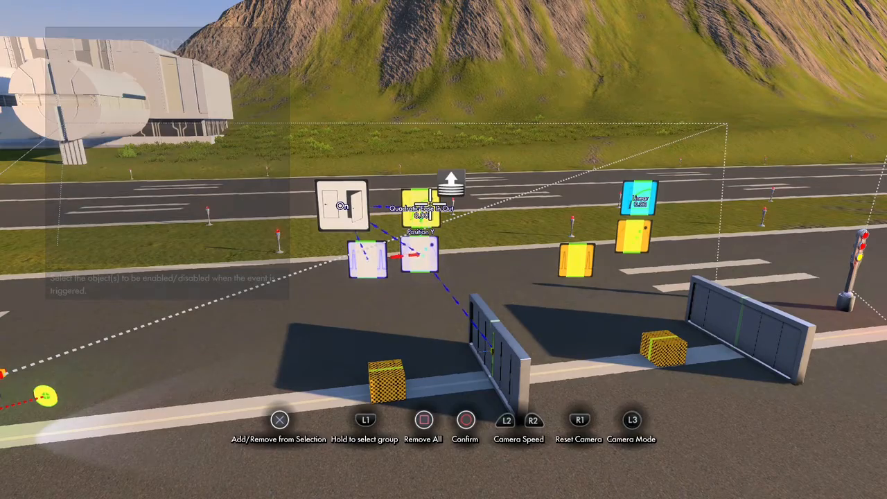
key(Escape)
key(Escape)
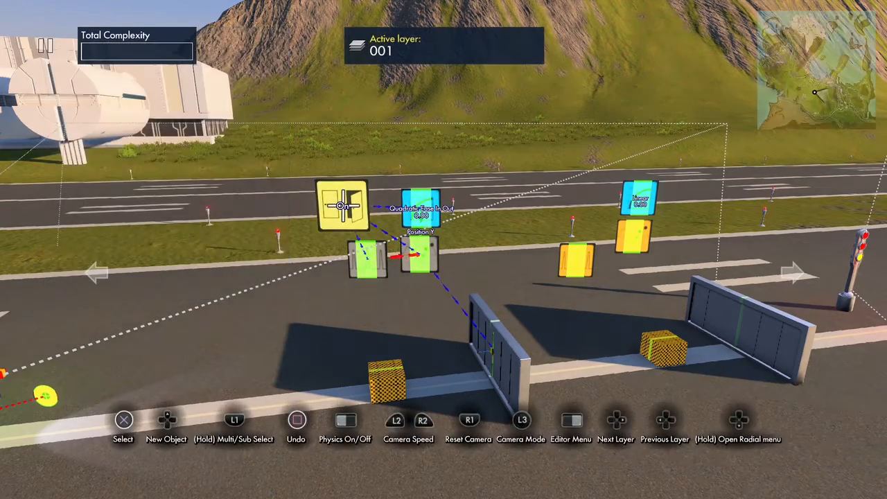
key(Return)
key(Escape)
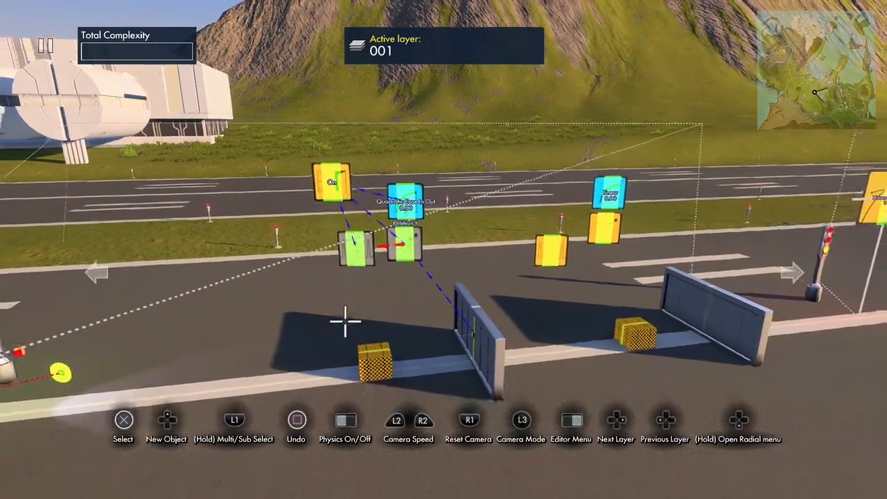
- Assign the State event as the On Hit target of the area trigger in front of the nearer wall
click(372, 368)
key(Up)
key(Down)
key(Down)
key(Down)
key(Down)
key(Down)
key(Down)
key(Down)
key(Down)
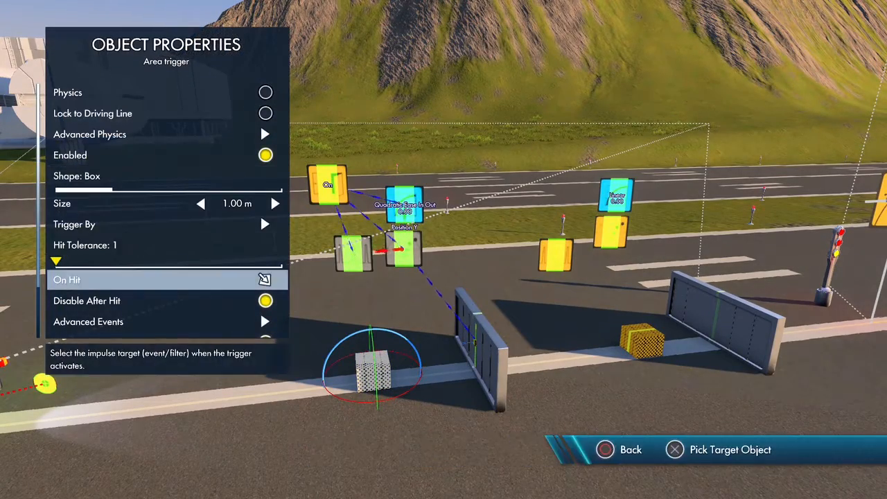
key(Return)
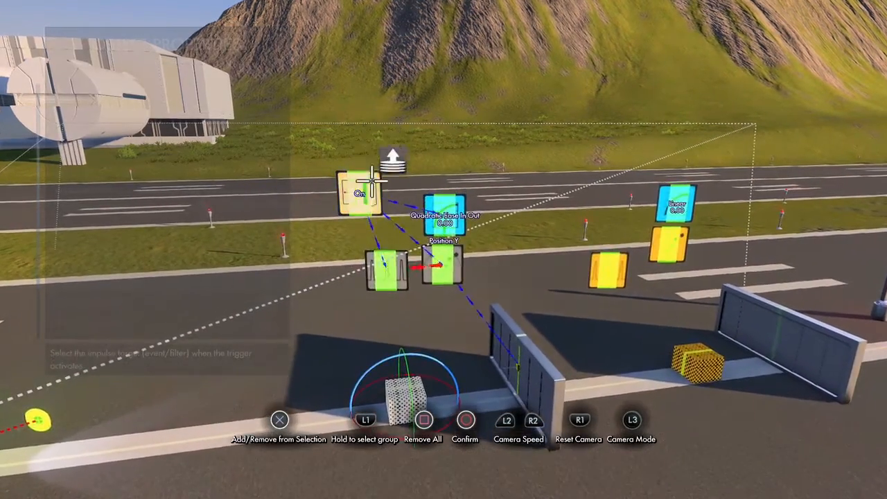
key(Escape)
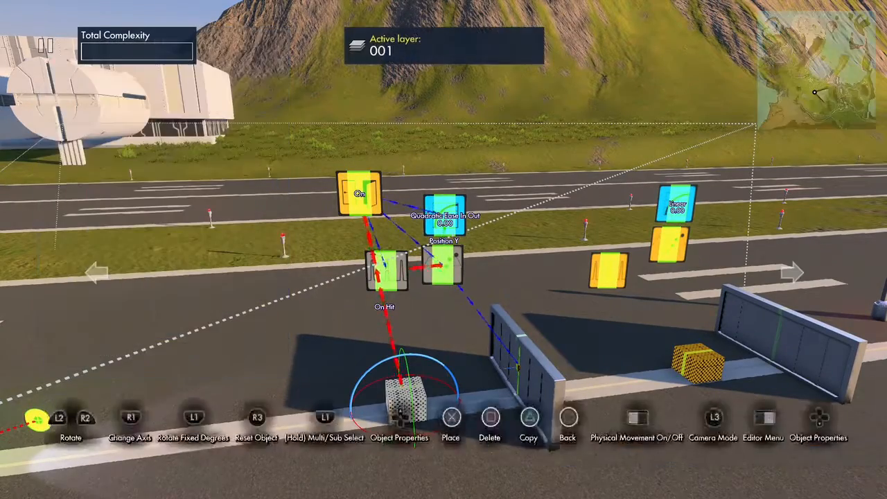
key(Escape)
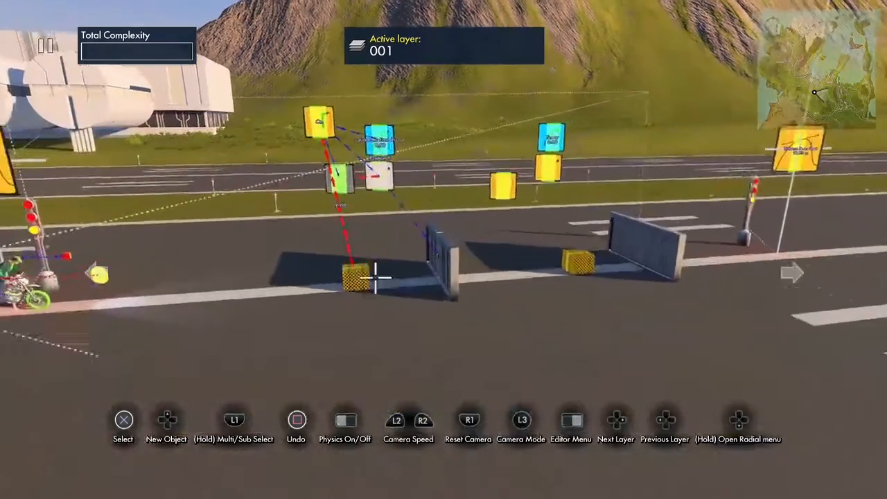
- Test drive the track with editor icons enabled, and return to editing
key(Escape)
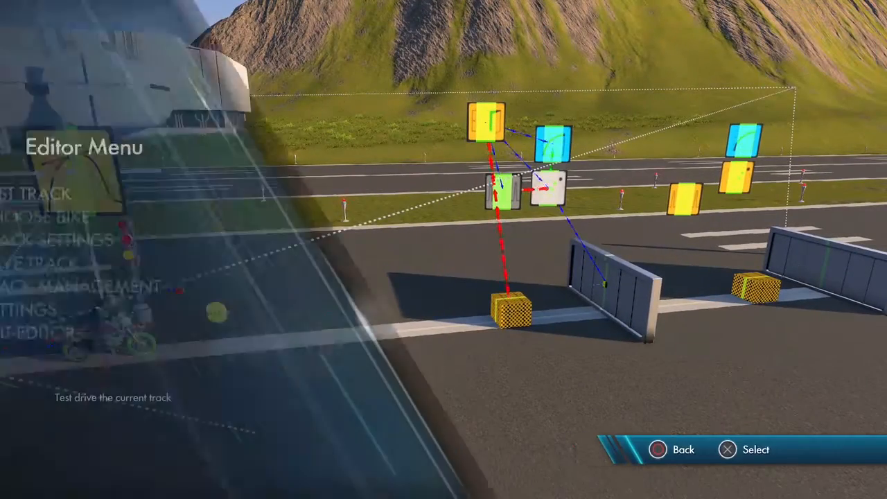
key(Return)
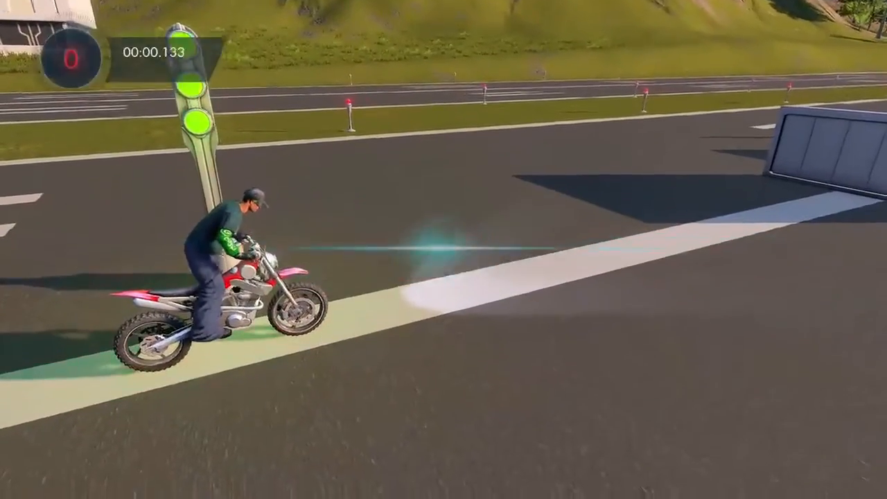
key(Escape)
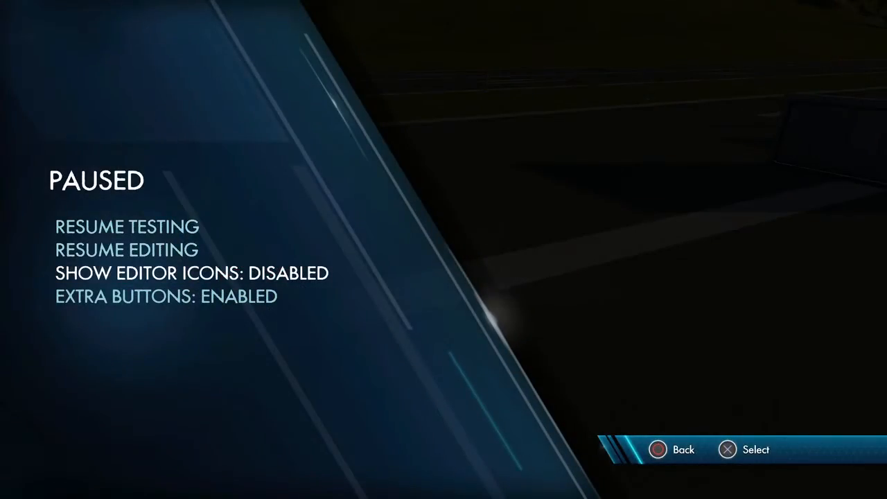
key(Escape)
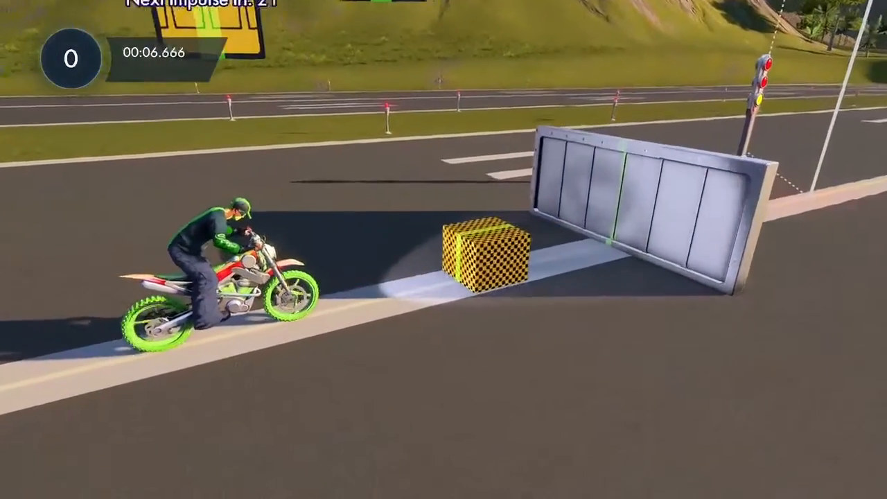
key(Escape)
key(Down)
key(Return)
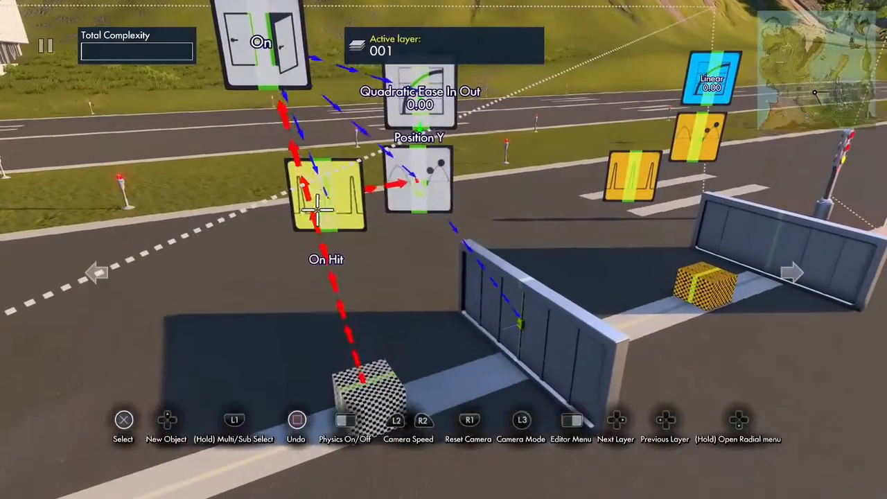
- Turn on Disable After N Impulses for the interval trigger that drives the nearer wall
click(325, 195)
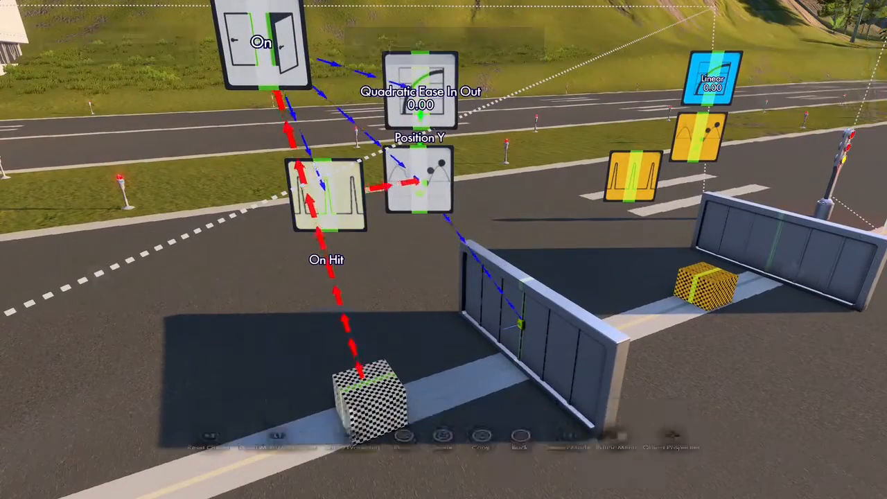
key(Right)
key(Down)
key(Down)
key(Down)
key(Down)
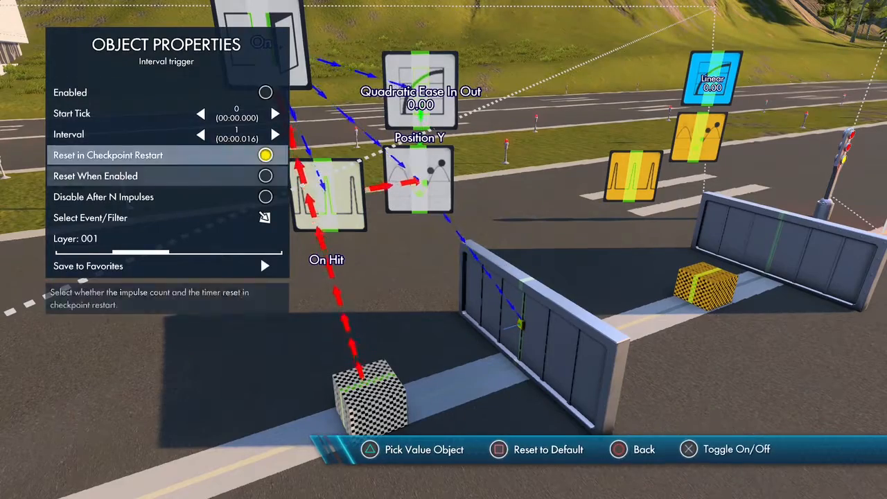
key(Down)
key(Down)
key(Return)
key(Down)
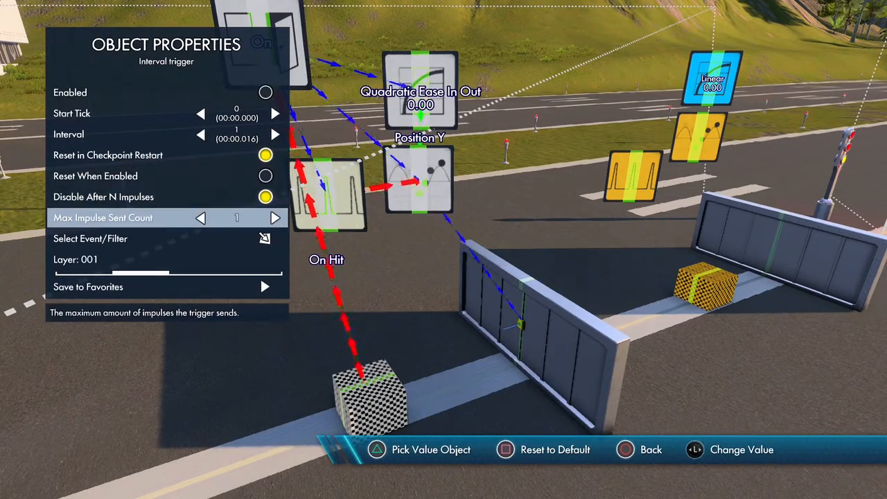
key(Escape)
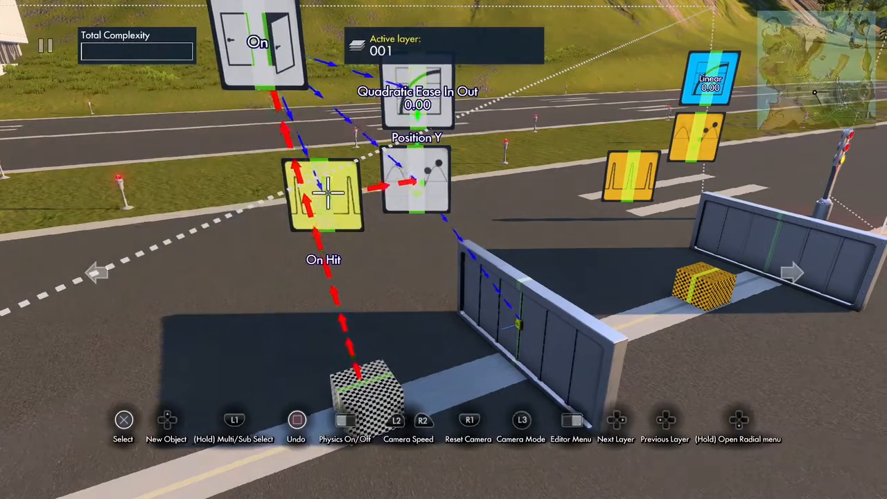
- Review the properties of the Quadratic Ease In Out data source
key(Return)
key(Right)
key(Down)
key(Down)
key(Down)
key(Down)
key(Escape)
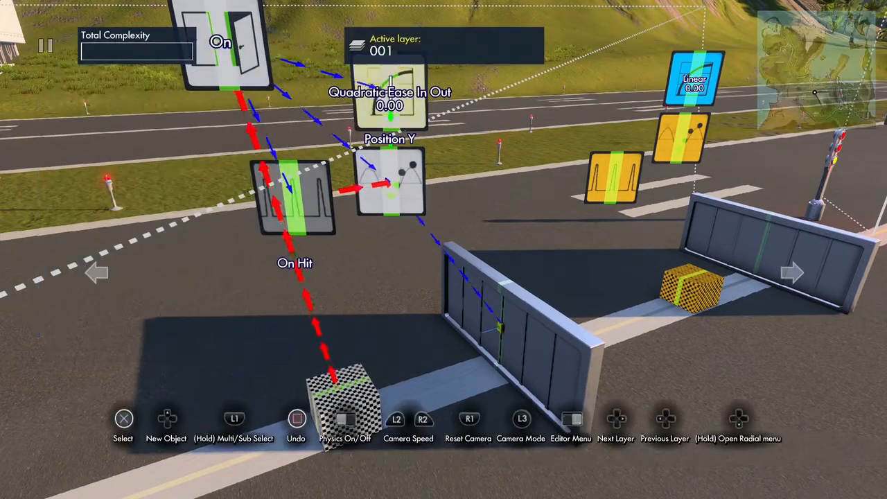
- Set the nearer interval trigger's Max Impulse Sent Count to 61
key(Return)
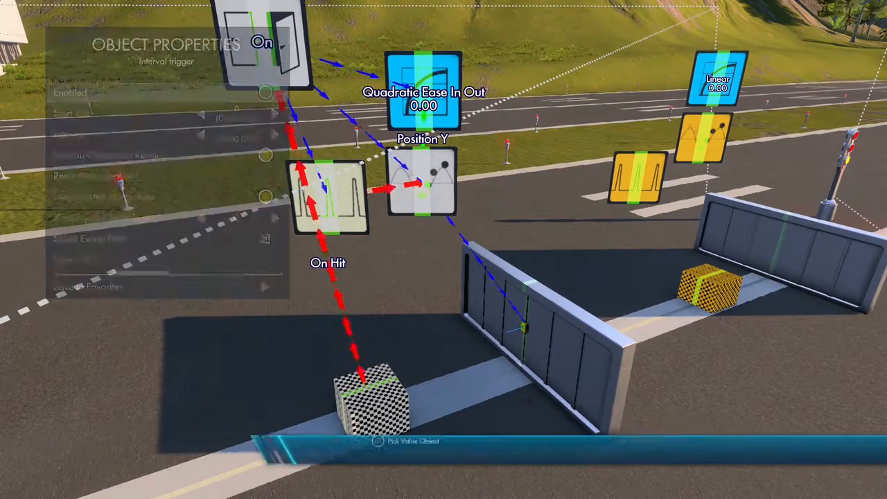
key(Down)
key(Down)
key(Down)
key(Down)
key(Down)
key(Down)
key(Right)
key(Right)
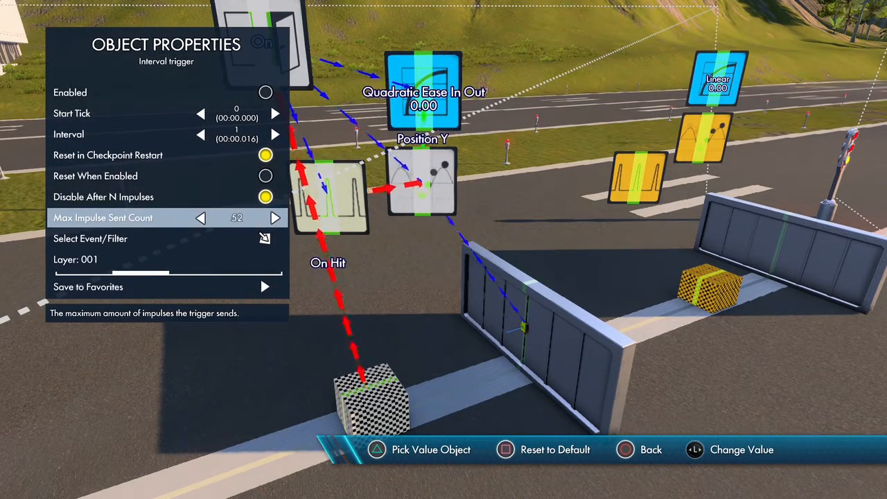
key(Left)
key(Left)
key(Left)
key(Left)
key(Left)
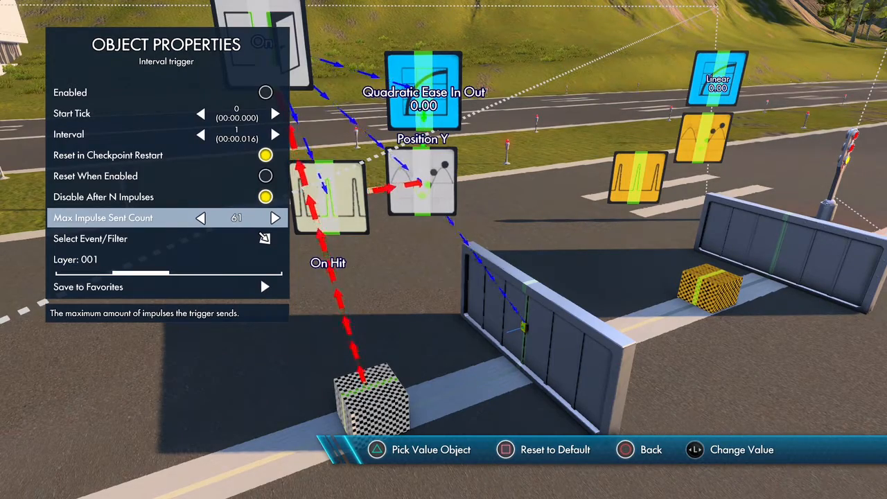
key(Escape)
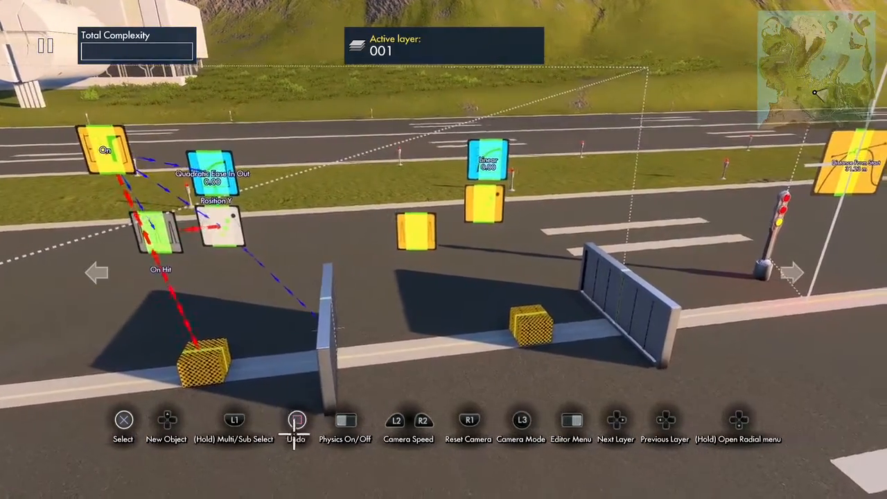
- Test drive the track past the nearer wall's area trigger, and return to editing
click(292, 375)
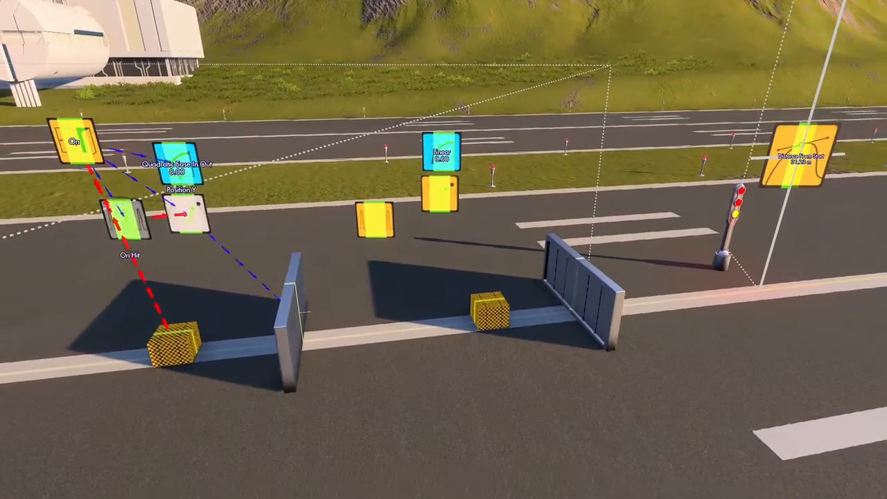
key(Return)
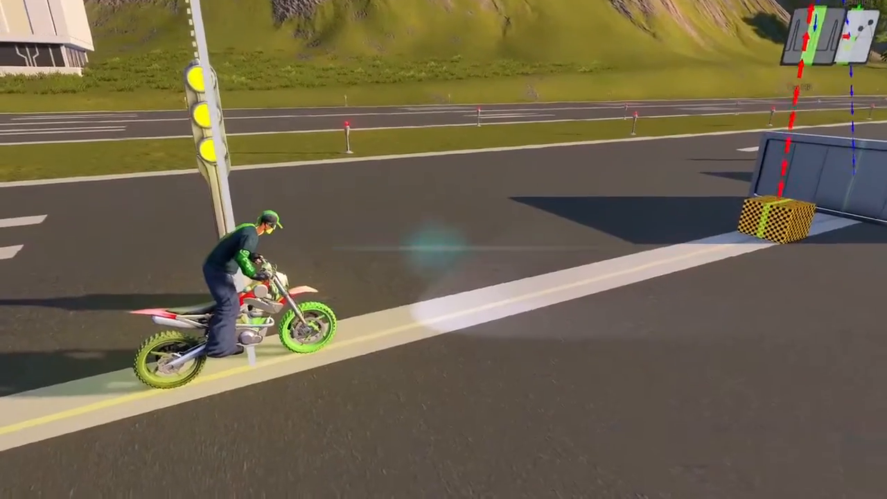
key(Up)
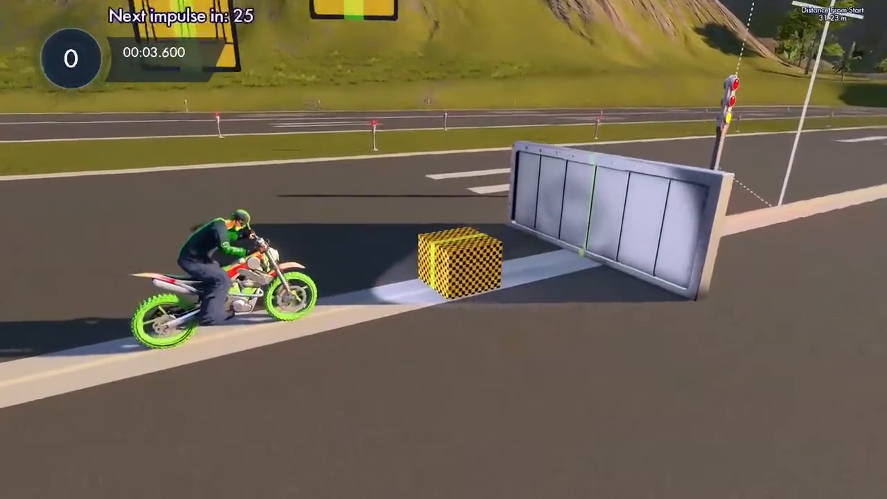
key(Escape)
key(Down)
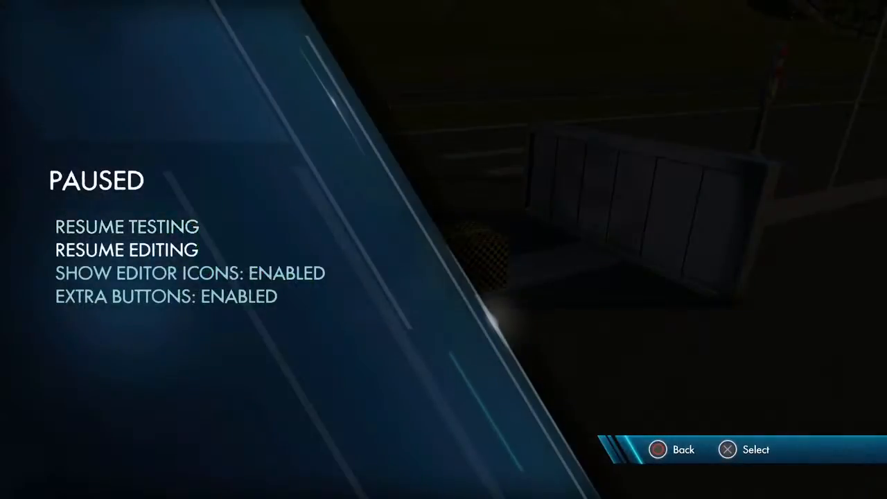
key(Return)
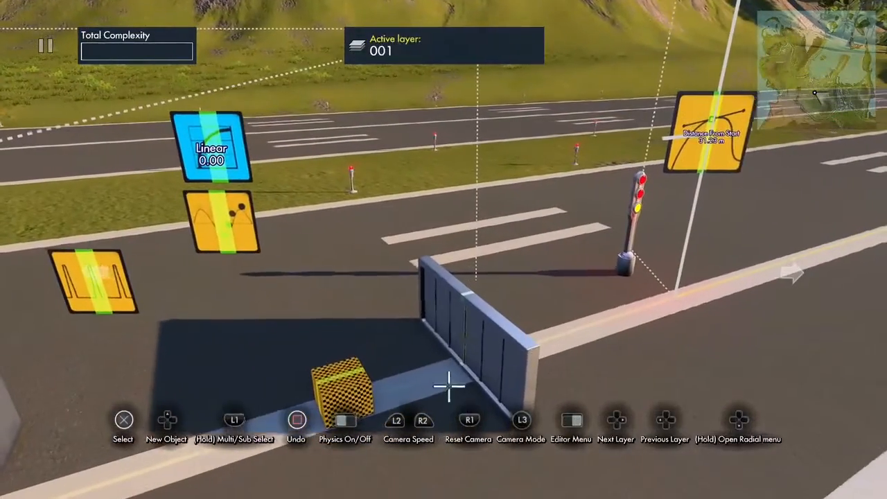
- Try rotating the middle section of the farther wall
click(463, 340)
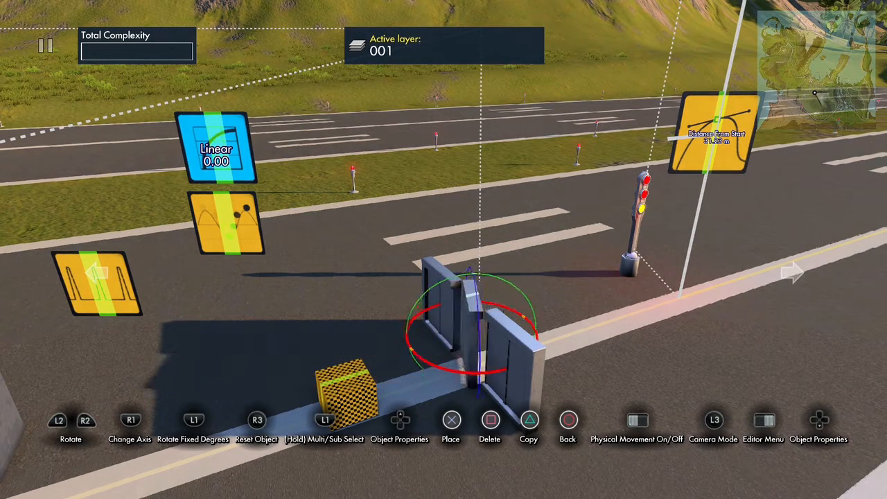
click(471, 333)
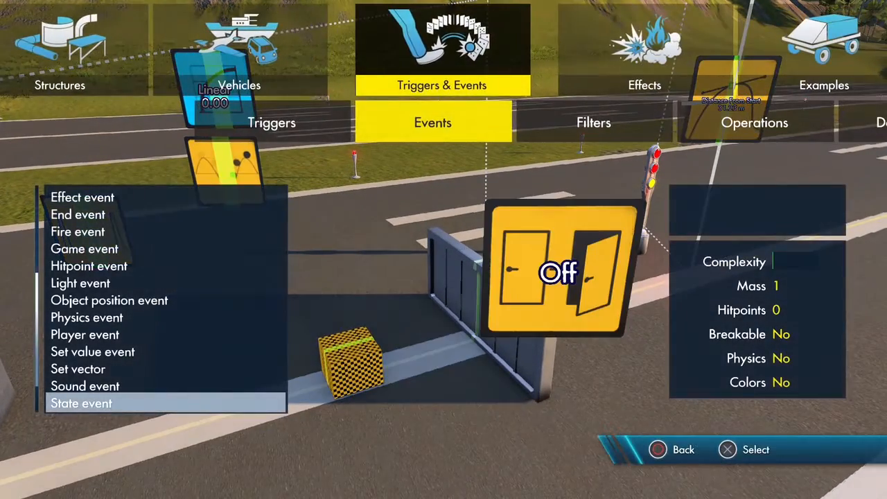
- Add a small object from the object library at the top centre of the farther wall
key(Escape)
key(Left)
key(Left)
key(Left)
key(Left)
key(Left)
key(Left)
key(Left)
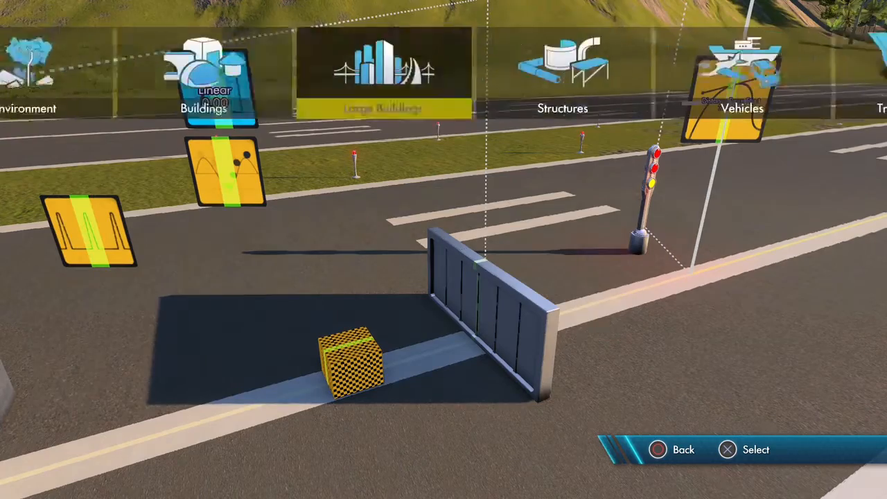
key(Left)
key(Left)
key(Return)
key(Down)
key(Down)
key(Down)
key(Down)
key(Down)
key(Down)
key(Return)
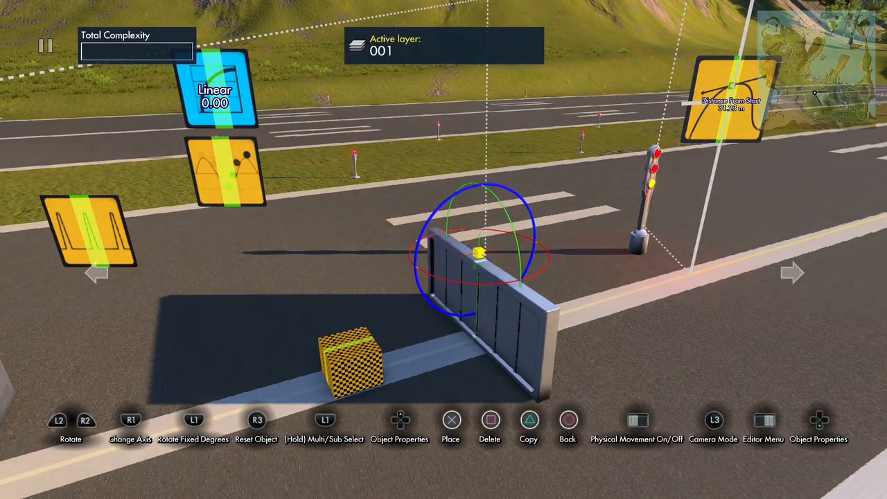
key(Return)
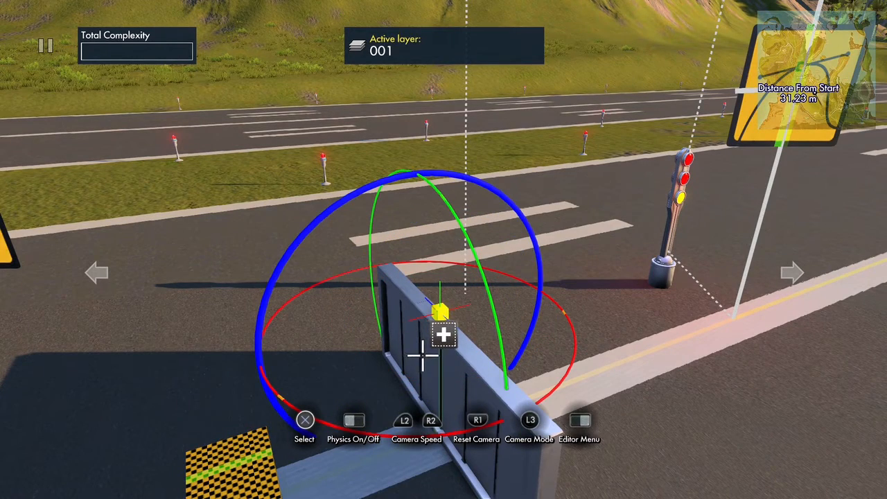
click(418, 323)
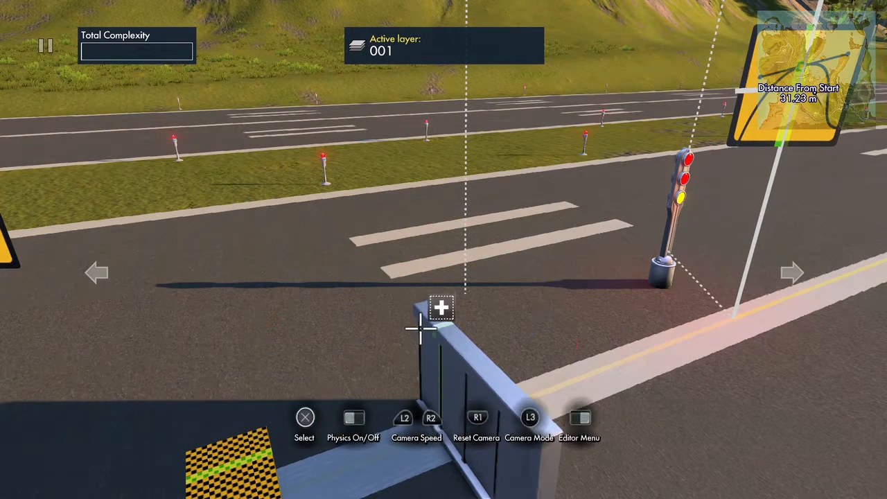
key(ctrl+z)
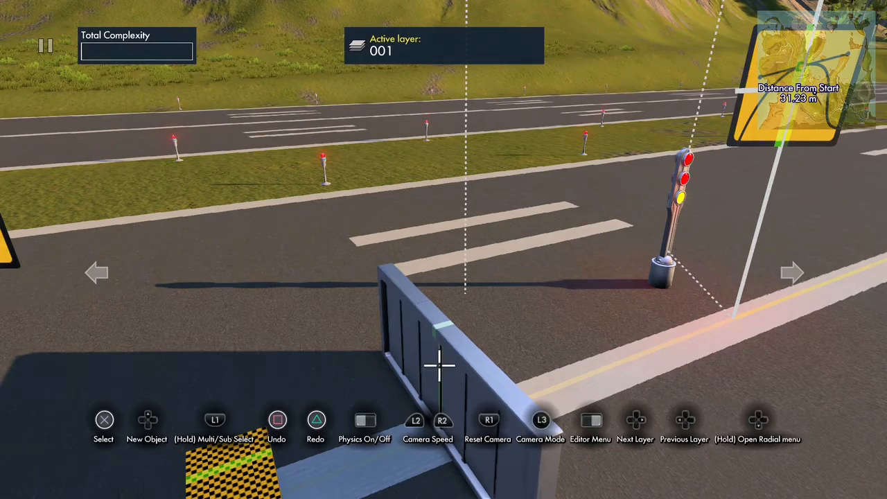
- Position the small object just behind the farther wall's top centre and select it together with the wall
key(Return)
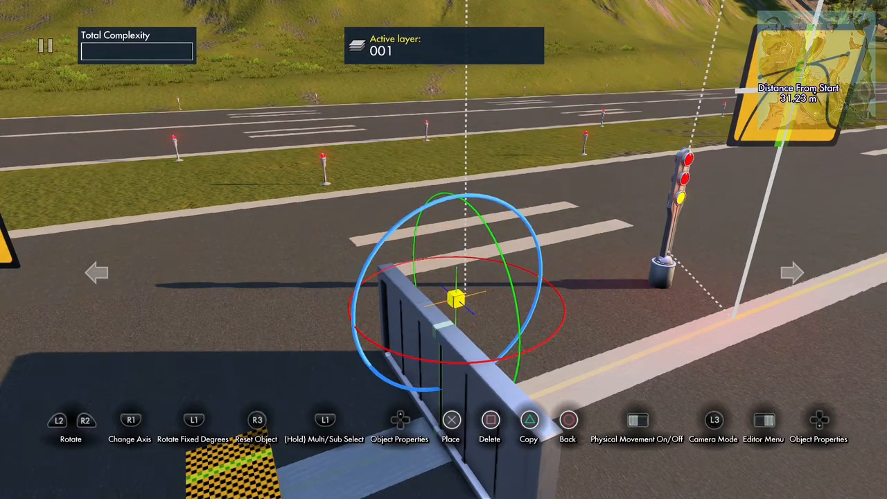
key(Return)
key(Return)
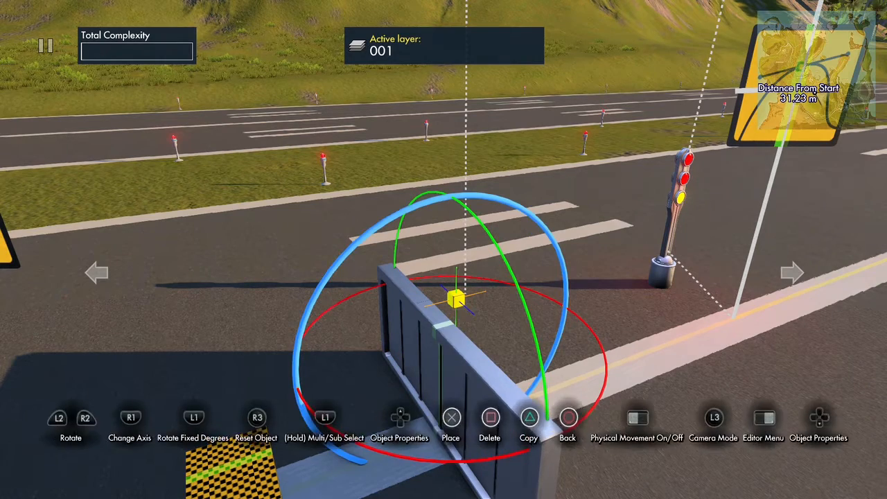
- Glue the small object and the farther wall together, and set the glue group's Pivot Type to Manual
key(Up)
key(Down)
key(Down)
key(Down)
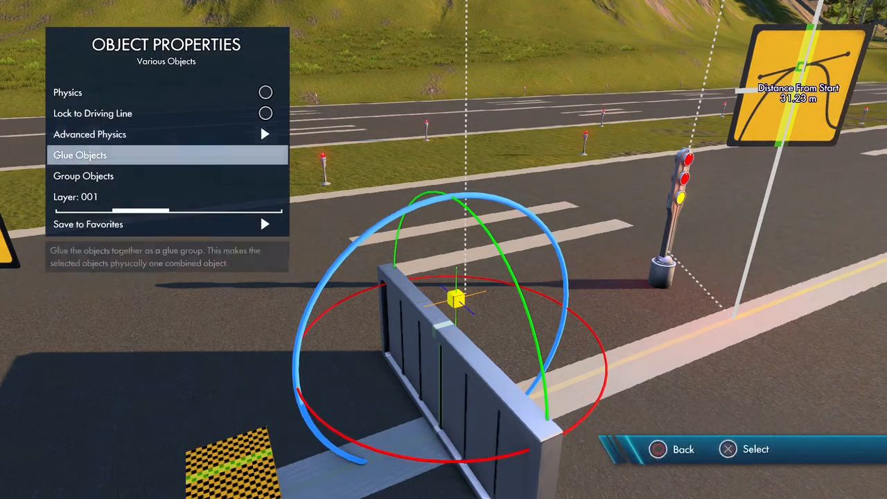
key(Return)
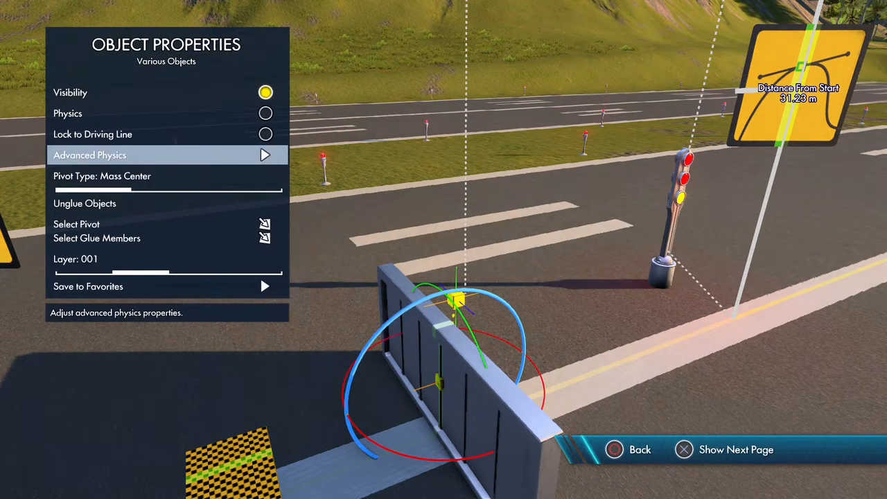
key(Down)
key(Right)
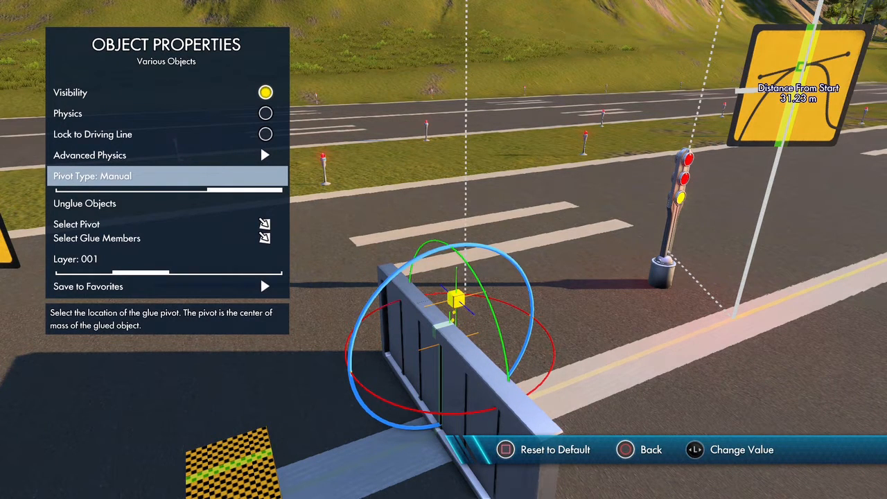
- Select the glue group's pivot and reposition it on top of the farther wall, just to one side of its centre
key(Down)
key(Down)
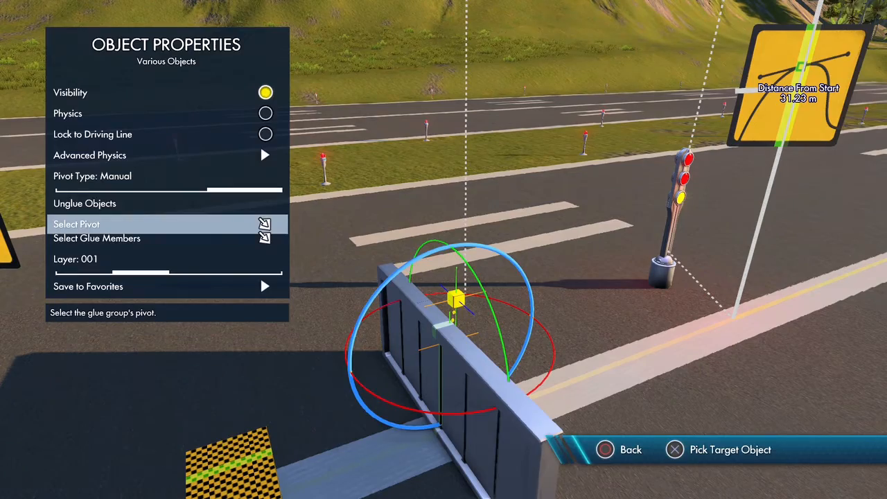
key(Return)
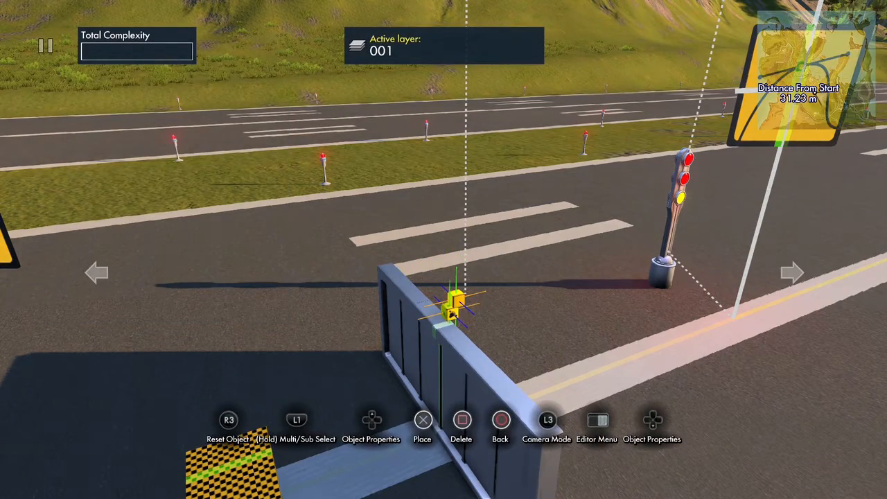
key(Return)
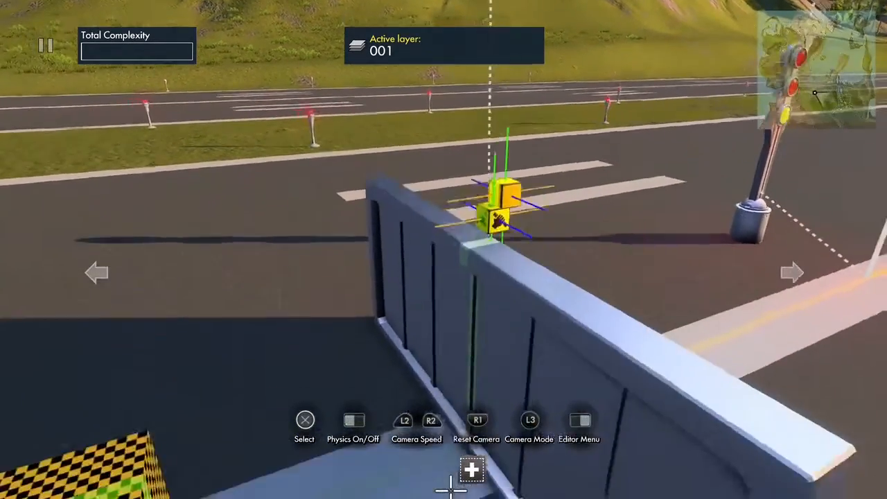
key(Return)
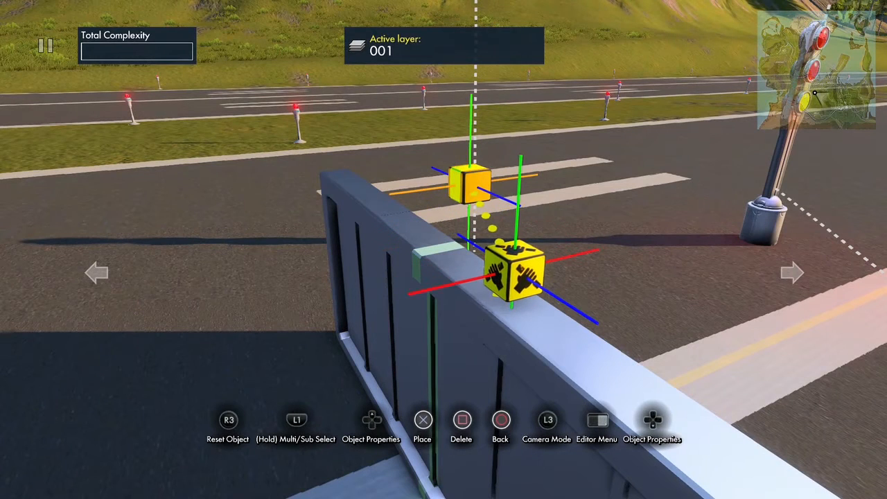
key(Left)
key(Right)
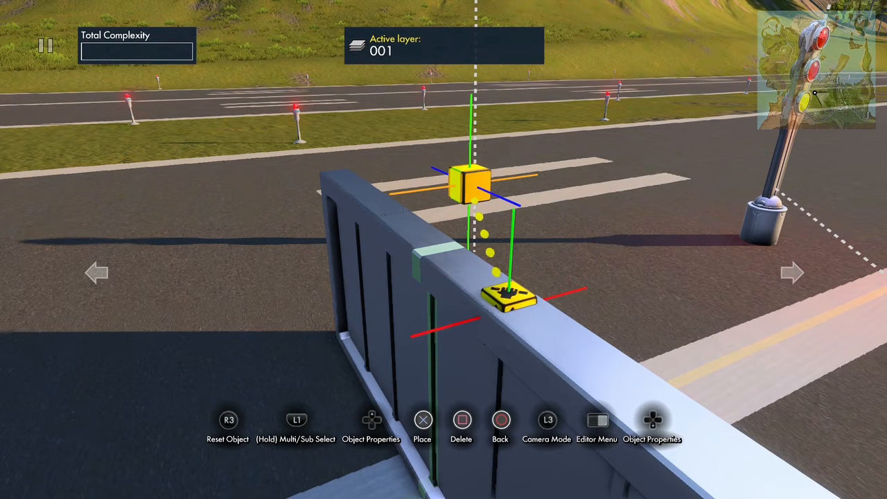
key(Up)
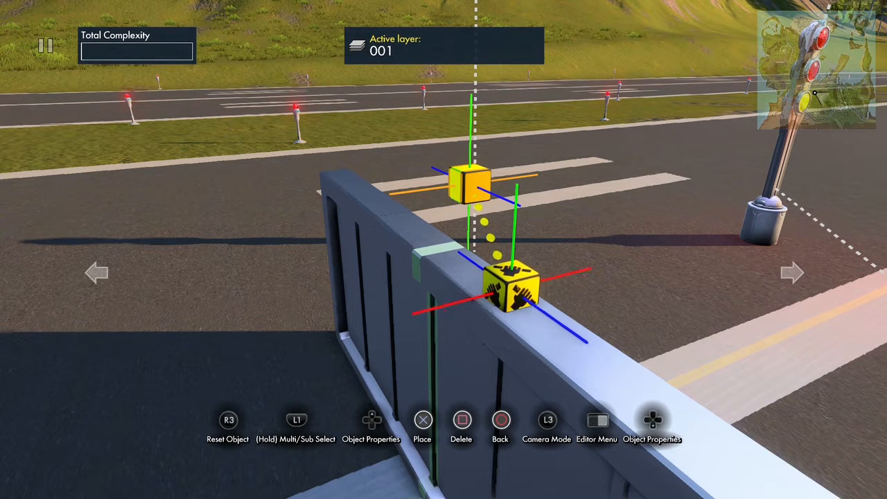
key(Up)
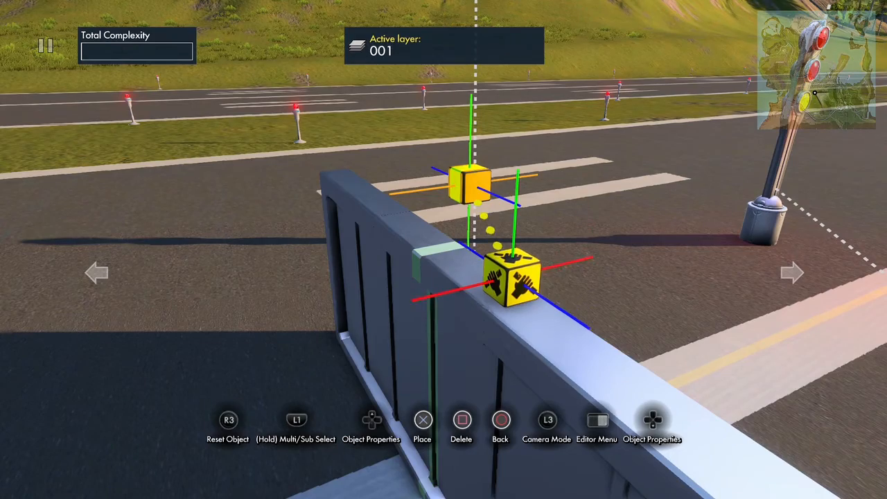
key(Return)
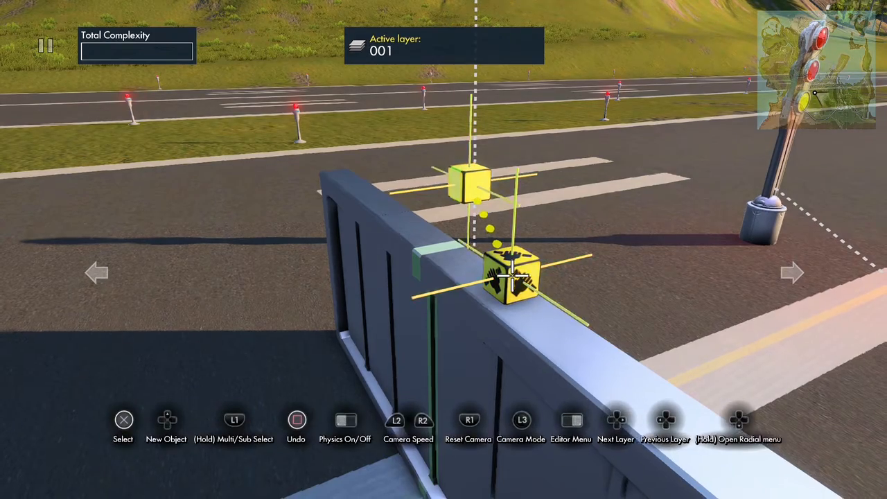
- Try rotating the farther wall's glued section around its new pivot
shift+click(515, 129)
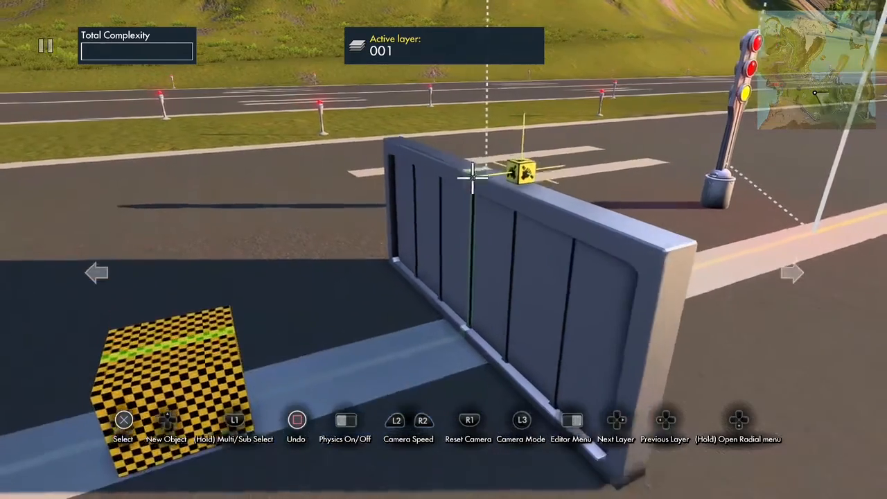
click(476, 166)
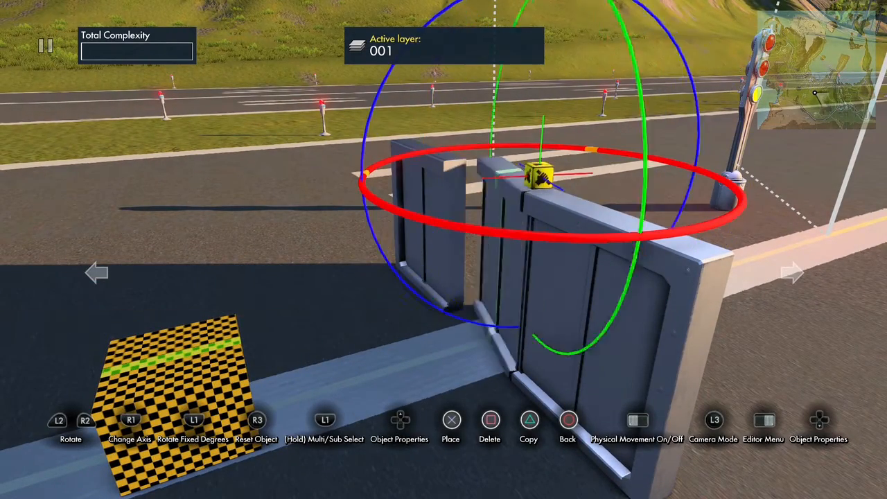
click(539, 177)
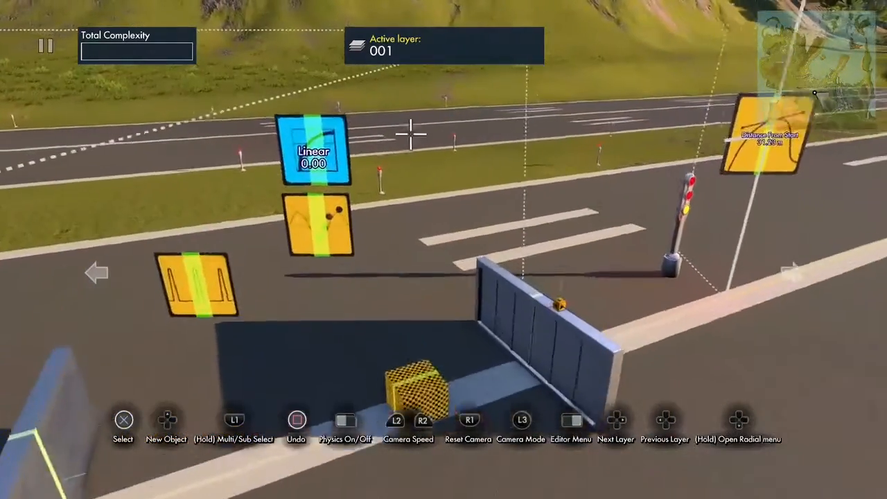
- In the object position event, turn off Modify Position and use the Linear curve data source as the Yaw value
click(348, 229)
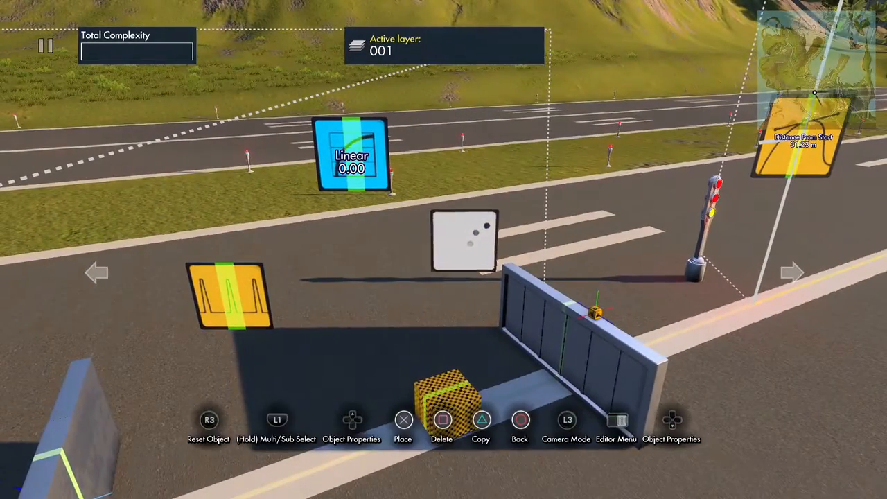
key(Up)
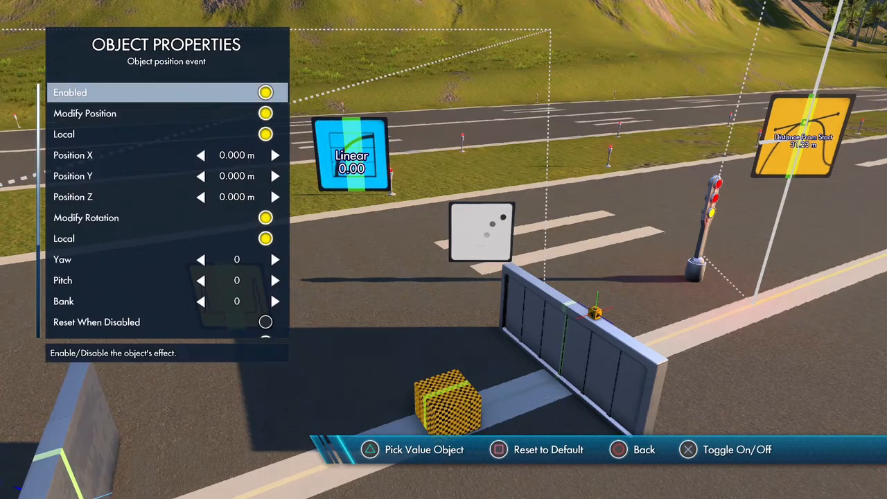
key(Down)
key(Return)
key(Down)
key(Down)
key(Down)
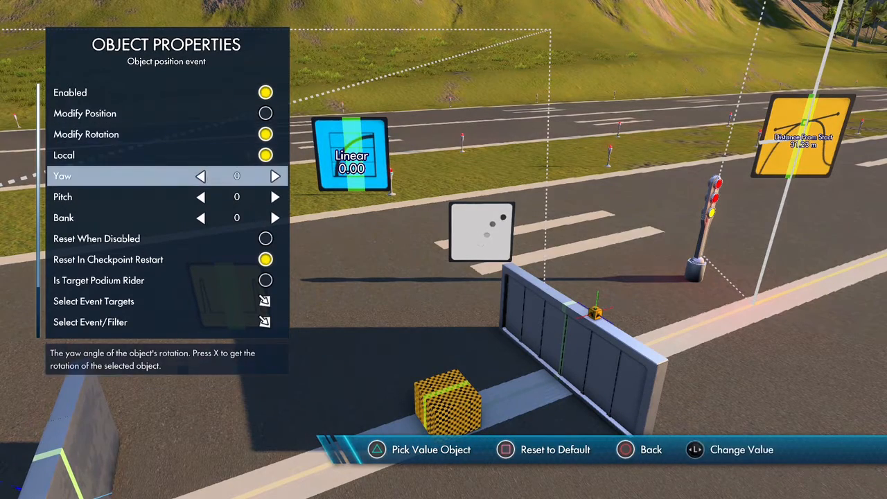
key(Return)
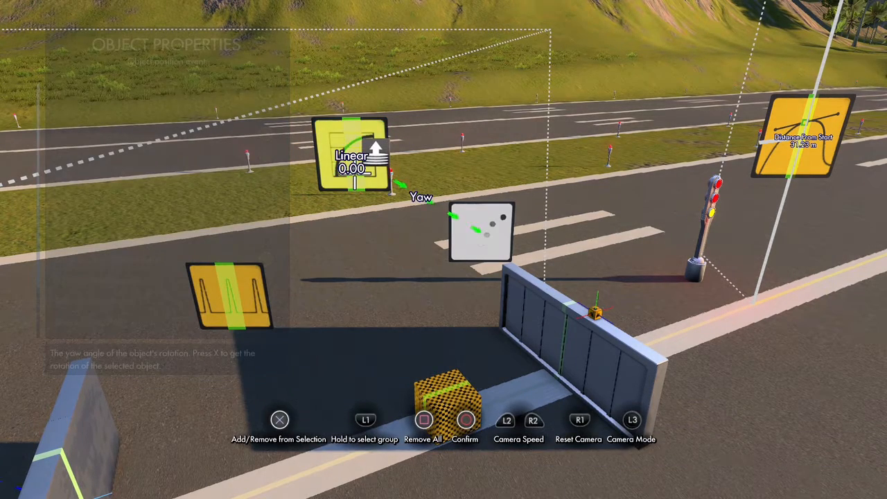
key(Return)
- Assign the glue group's pivot on top of the farther wall as the object position event's target
key(Down)
key(Down)
key(Down)
key(Down)
key(Down)
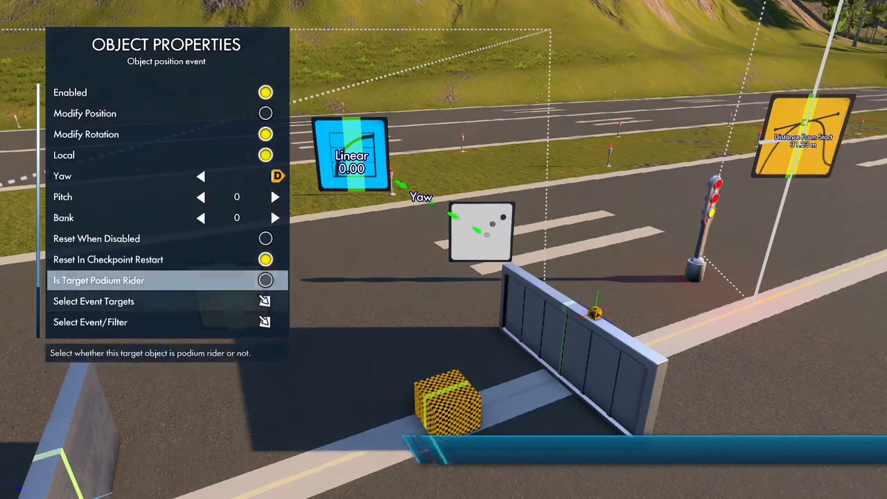
key(Down)
key(Return)
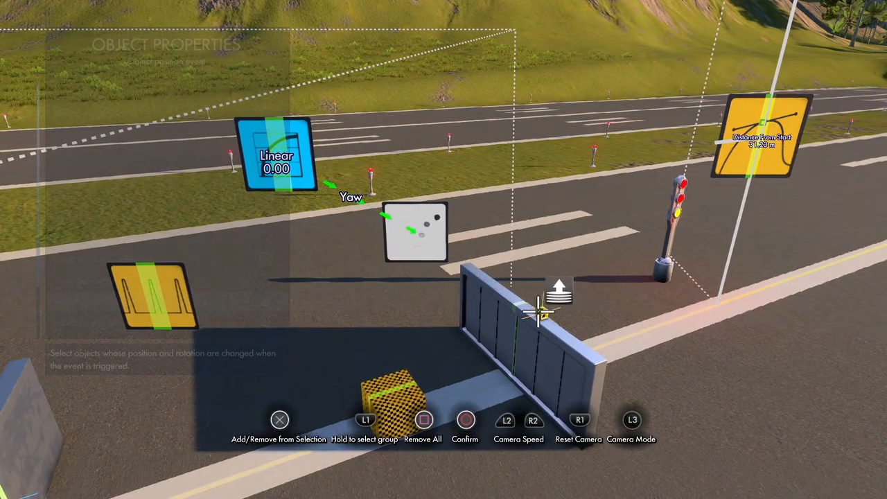
key(Return)
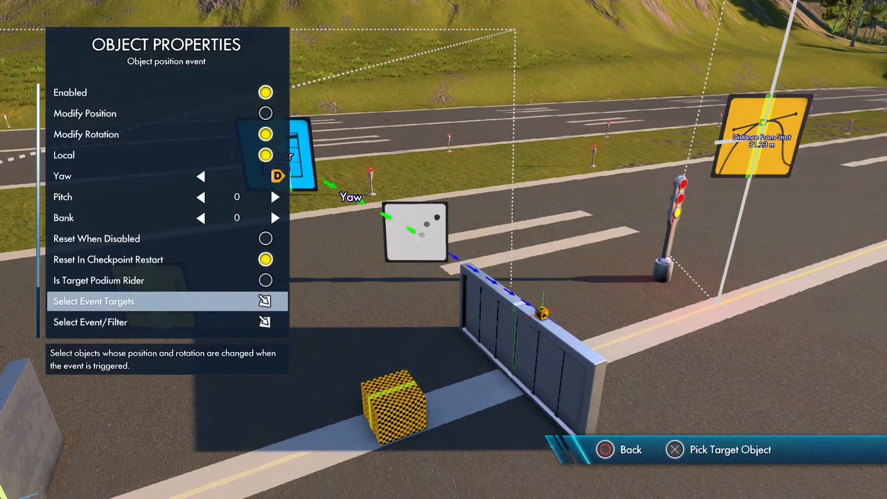
key(Escape)
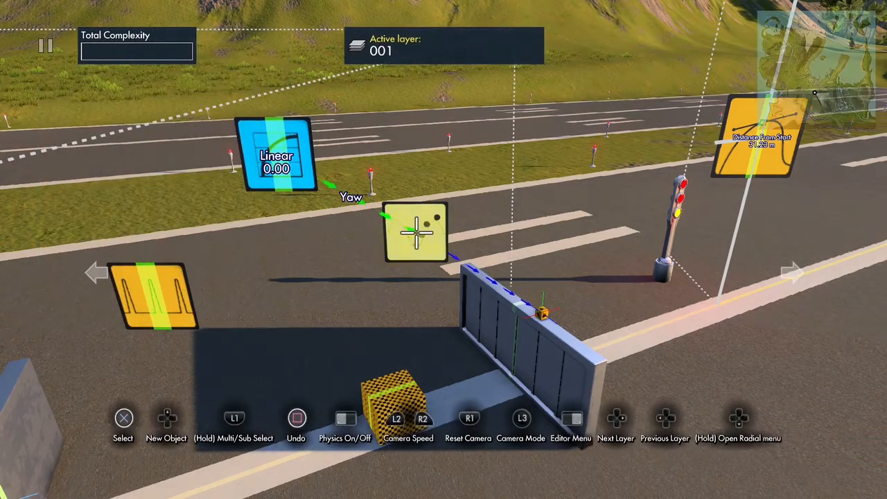
- Move the interval trigger closer to the object position event and set its Interval to 1 tick
key(Return)
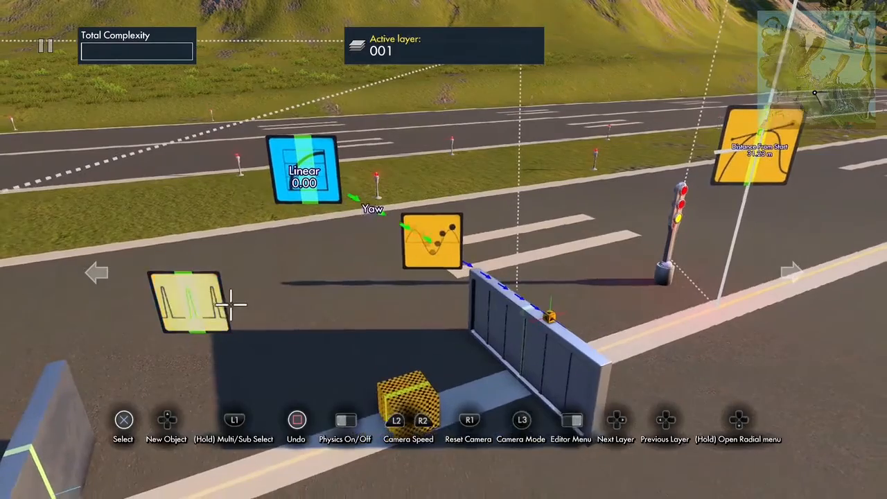
click(187, 302)
key(Up)
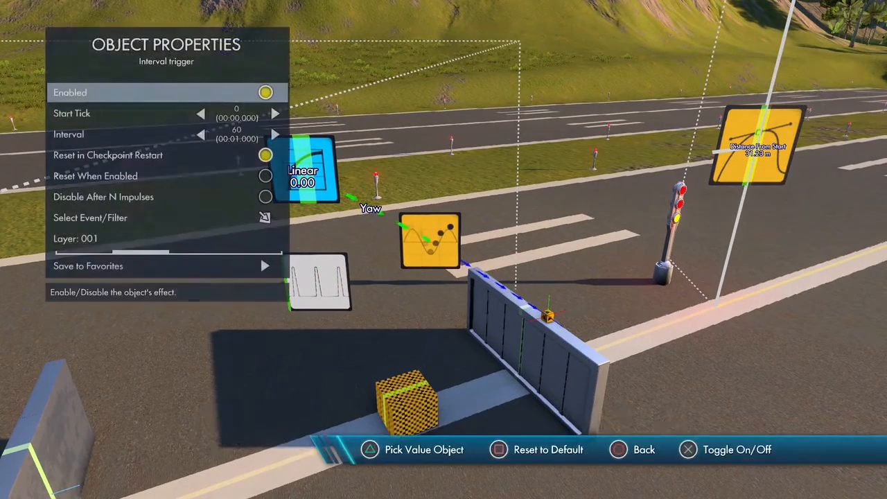
key(Down)
key(Down)
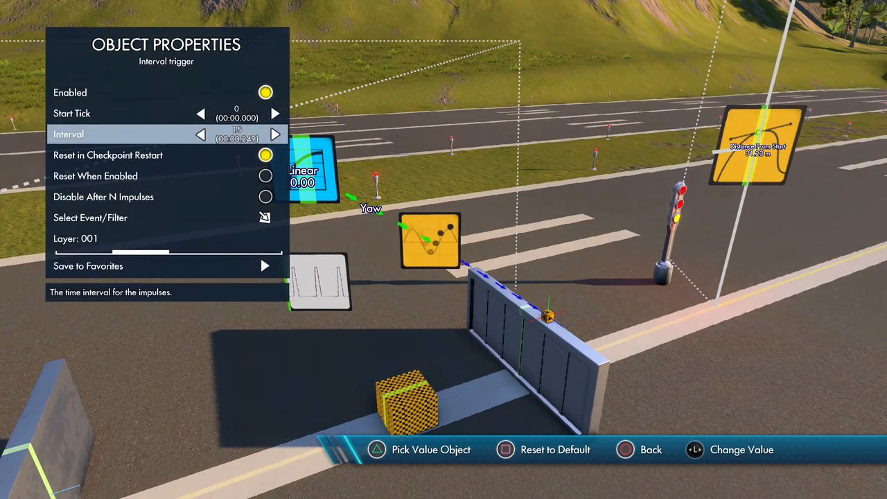
- Turn on Disable After N Impulses for the interval trigger and set Max Impulse Sent Count to 61
key(Down)
key(Down)
key(Down)
key(Return)
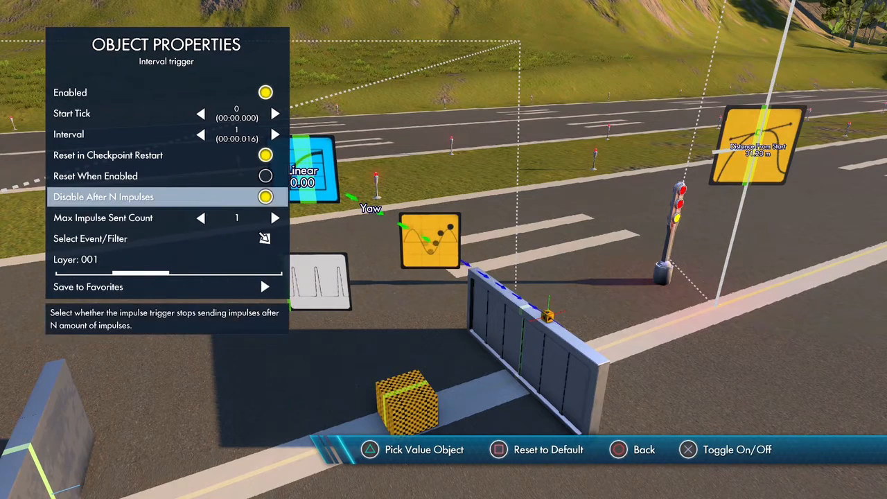
key(Down)
key(Right)
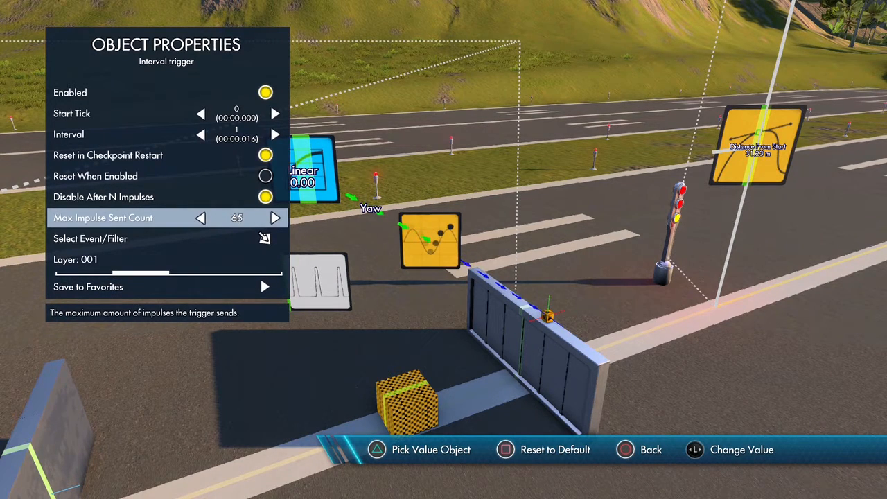
key(Left)
key(Down)
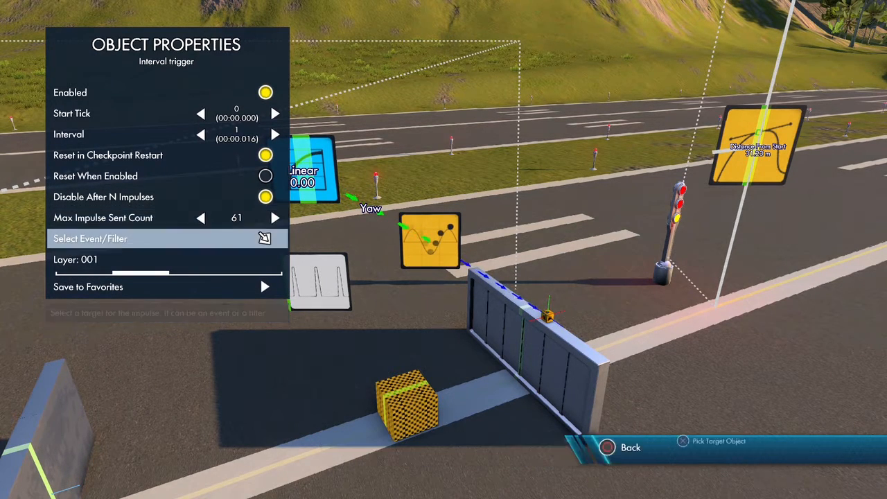
- Link the interval trigger to the object position event and test the wall's rotation with physics running
key(Return)
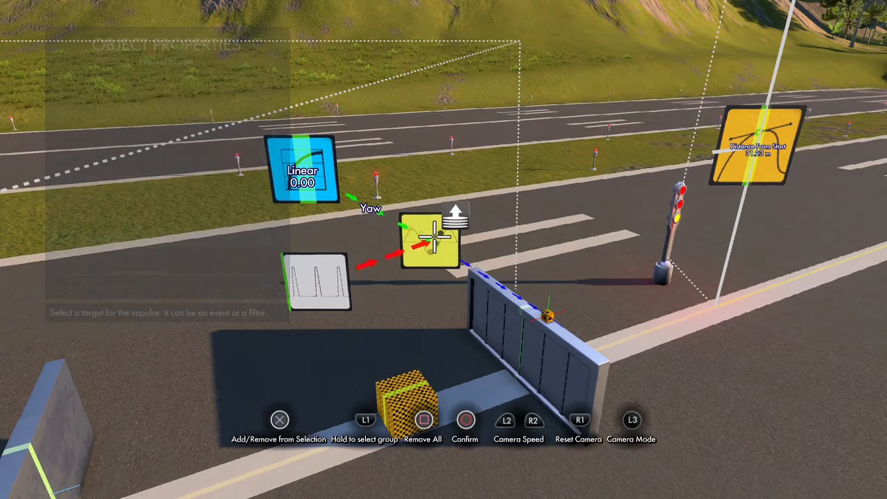
key(Return)
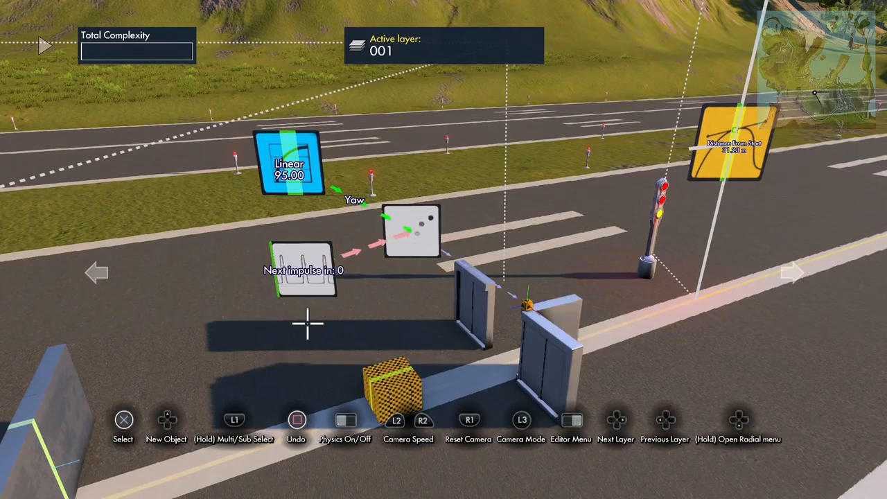
key(space)
- Set the curve type of the curve data source driving the yaw to Quadratic Ease In Out
click(295, 283)
key(Up)
key(Down)
key(Down)
key(Down)
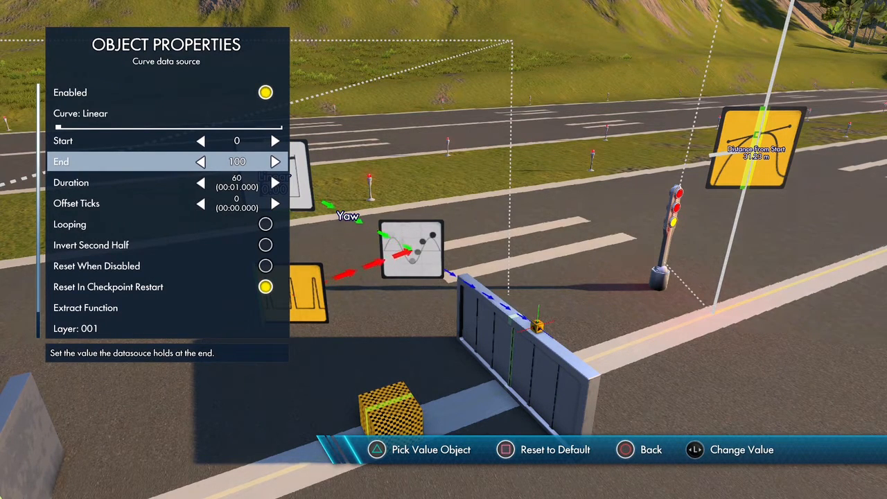
key(Down)
key(Up)
key(Up)
key(Up)
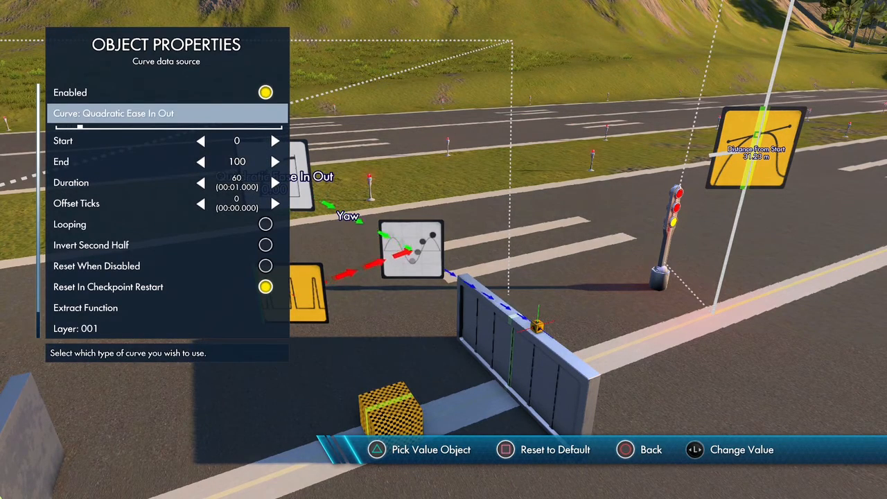
key(Escape)
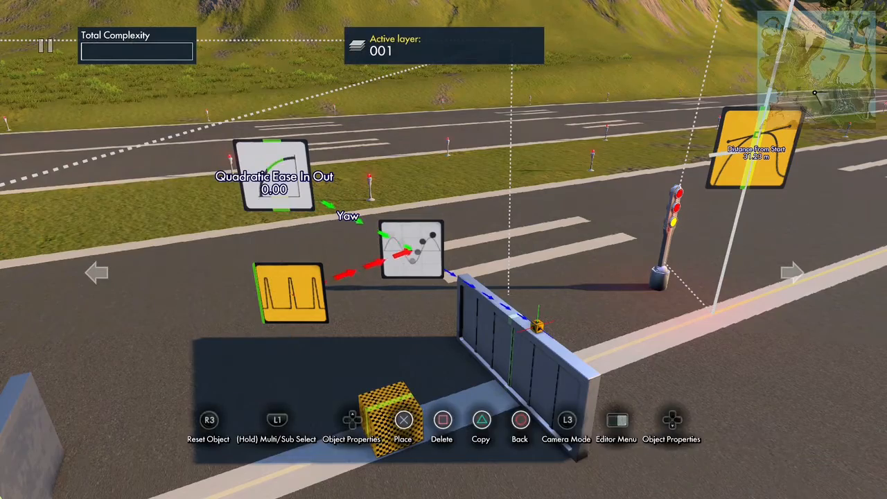
click(273, 174)
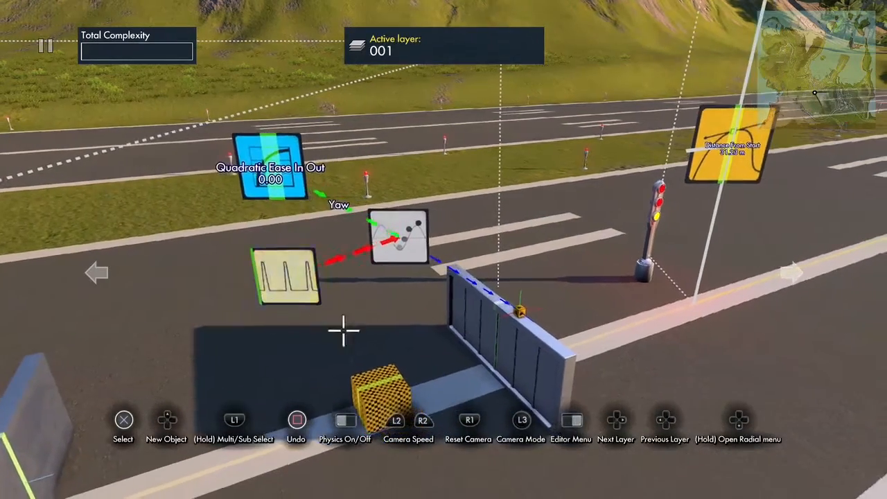
- Turn off Enabled on the curve data source and on the object position event
click(299, 171)
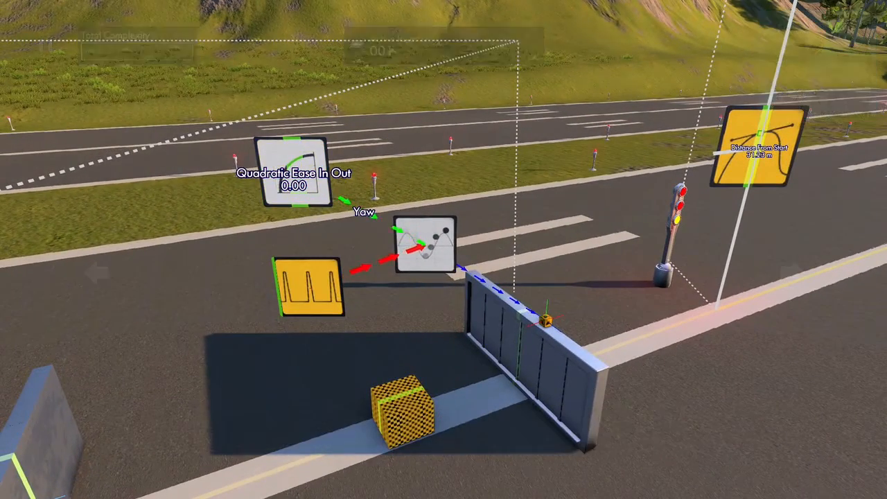
key(Escape)
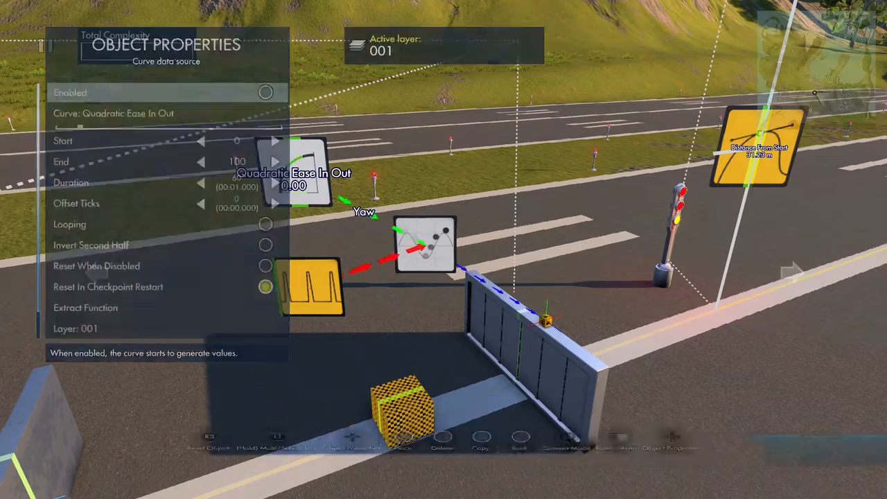
click(368, 257)
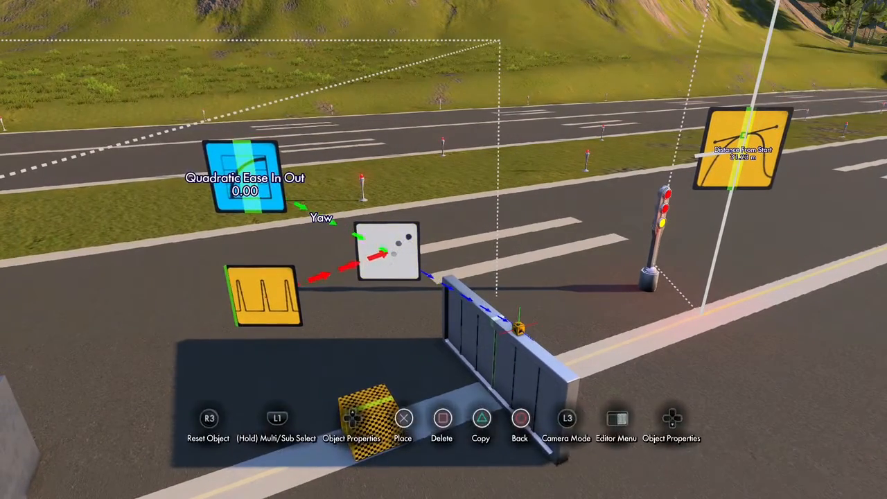
key(Tab)
key(Return)
key(Escape)
key(Escape)
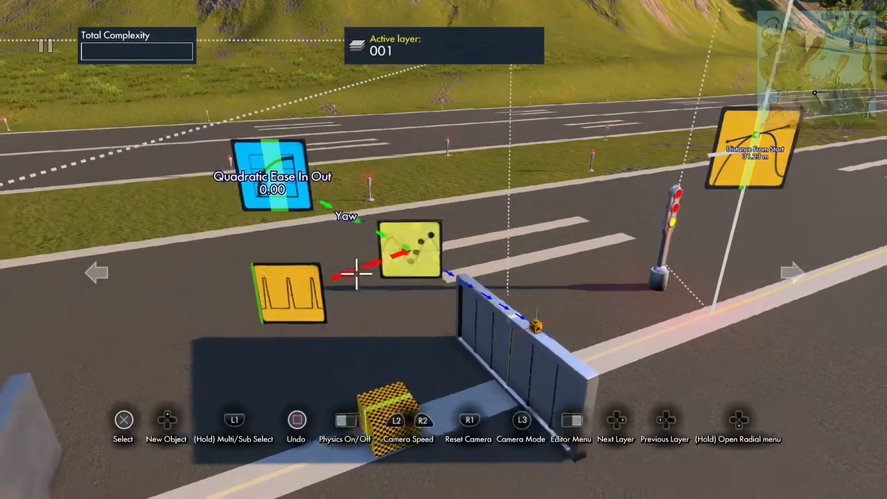
- Turn off Enabled on the interval trigger for the rotating wall
click(263, 294)
key(Return)
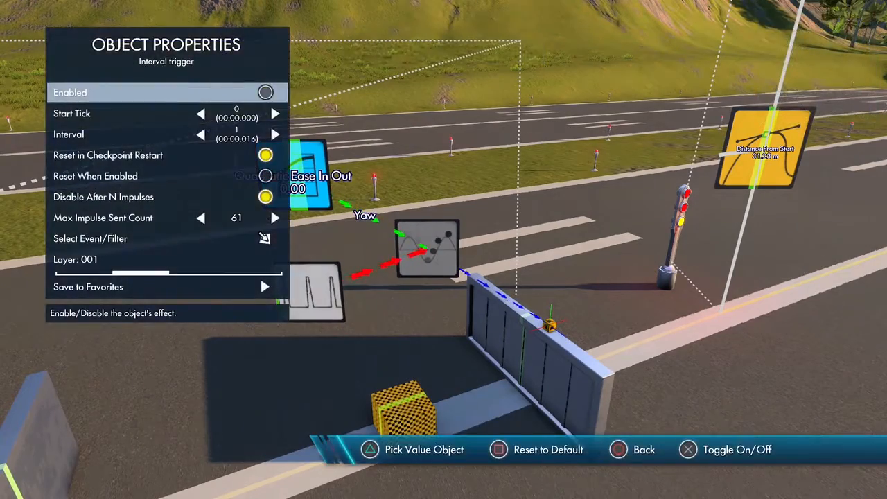
key(Escape)
- Add a state event from the Triggers & Events objects near the rotating wall's interval trigger
key(Up)
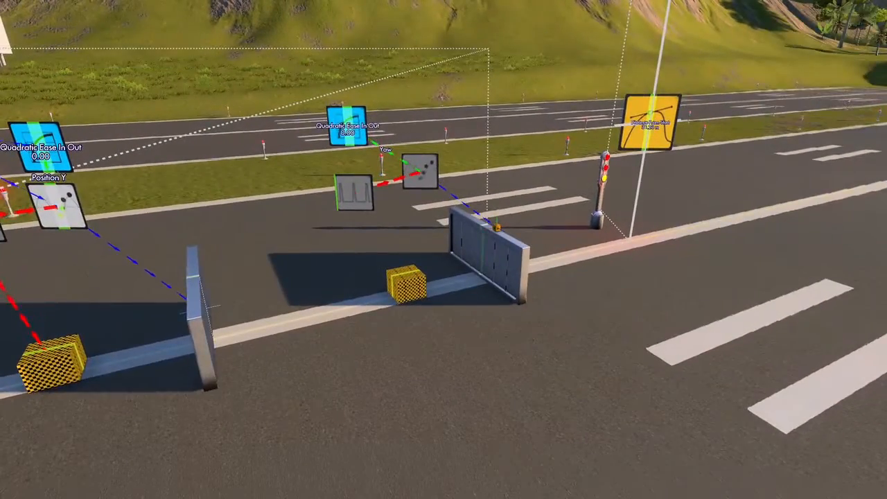
key(Escape)
key(Right)
key(Right)
key(Right)
key(Right)
key(Right)
key(Right)
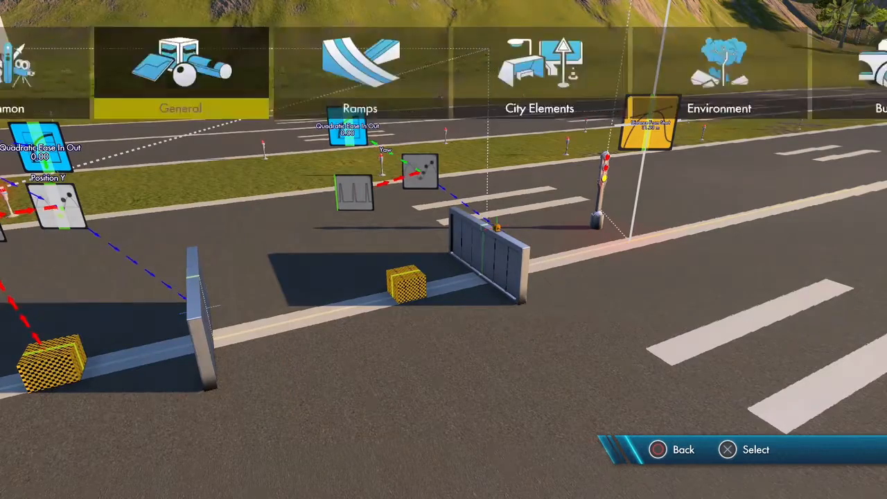
key(Right)
key(Right)
key(Right)
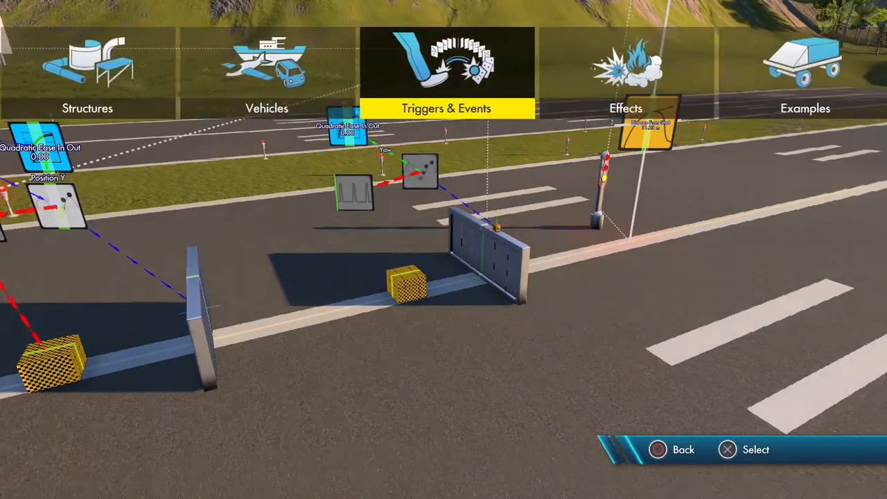
key(Return)
key(Return)
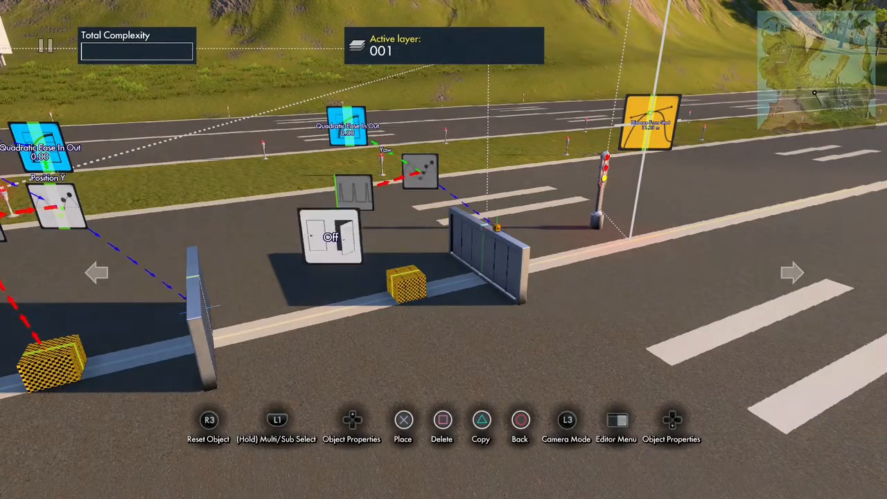
- Set the state event's type to On, target the curve data source, interval trigger and object position event, and place it
key(Up)
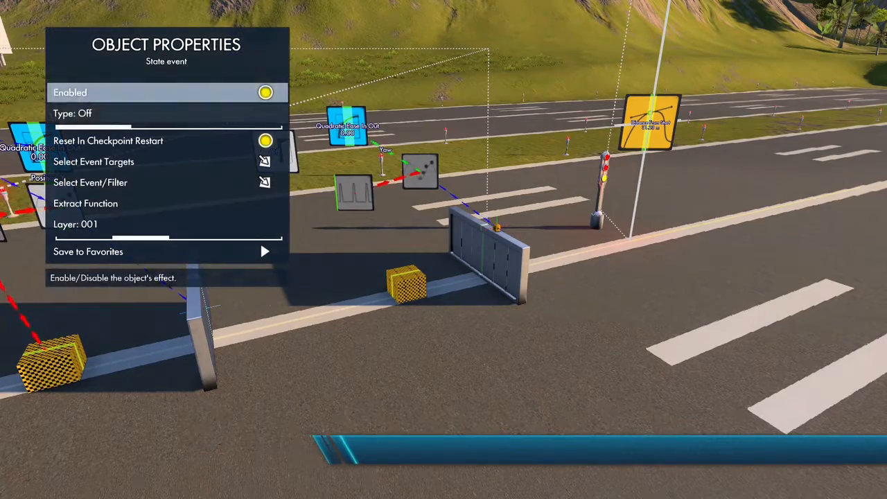
key(Down)
key(Down)
key(Return)
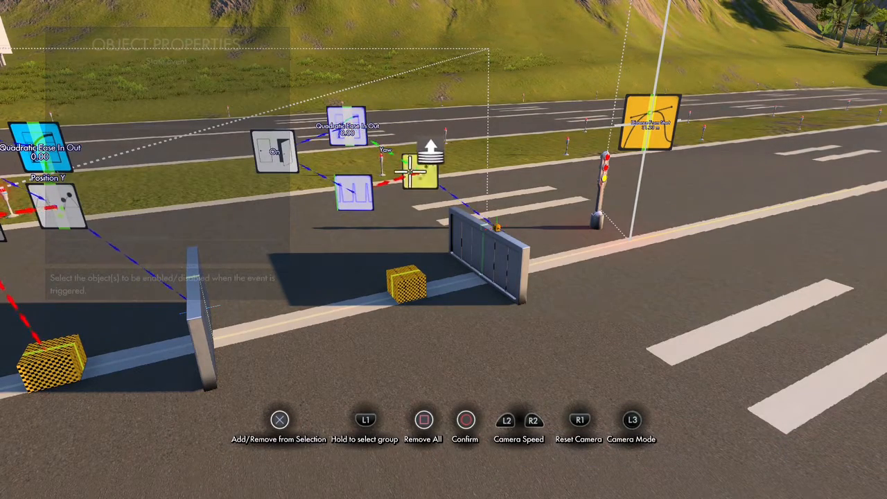
key(Escape)
key(Escape)
key(Return)
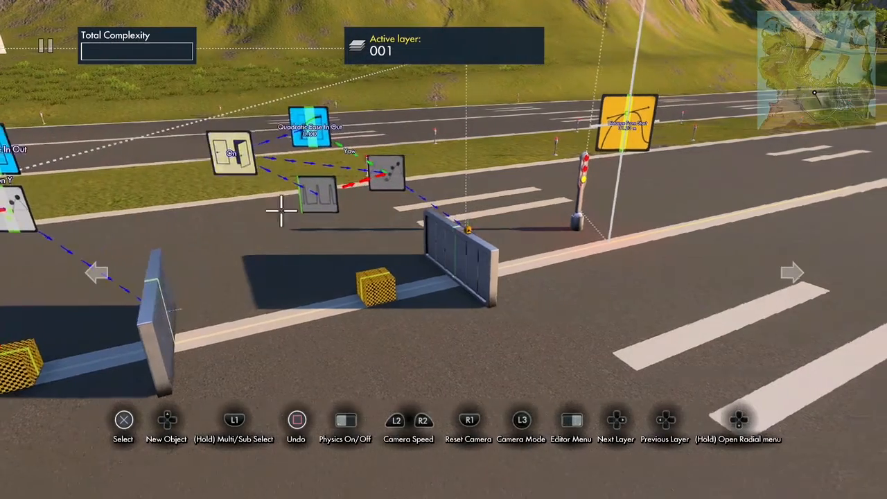
- Link the On Hit output of the area trigger beside the rotating wall to the new state event
key(Return)
key(Up)
key(Down)
key(Down)
key(Down)
key(Down)
key(Down)
key(Down)
key(Down)
key(Down)
key(Down)
key(Return)
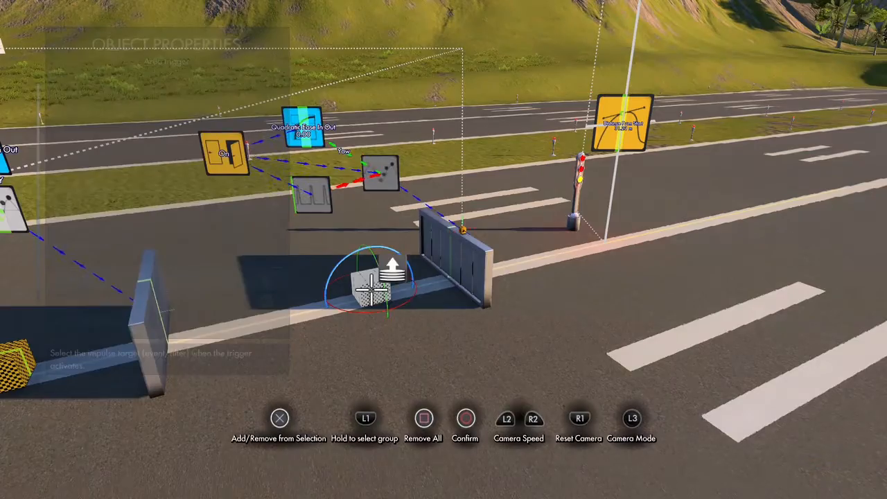
key(Escape)
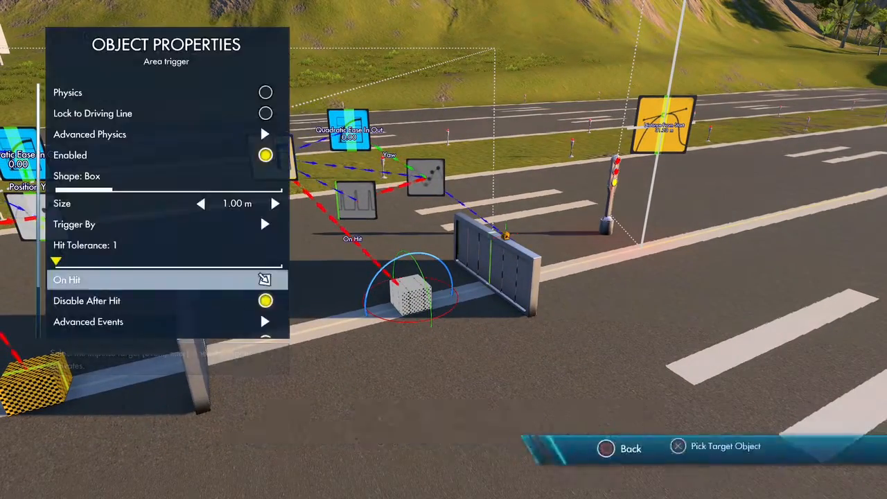
key(Escape)
key(Escape)
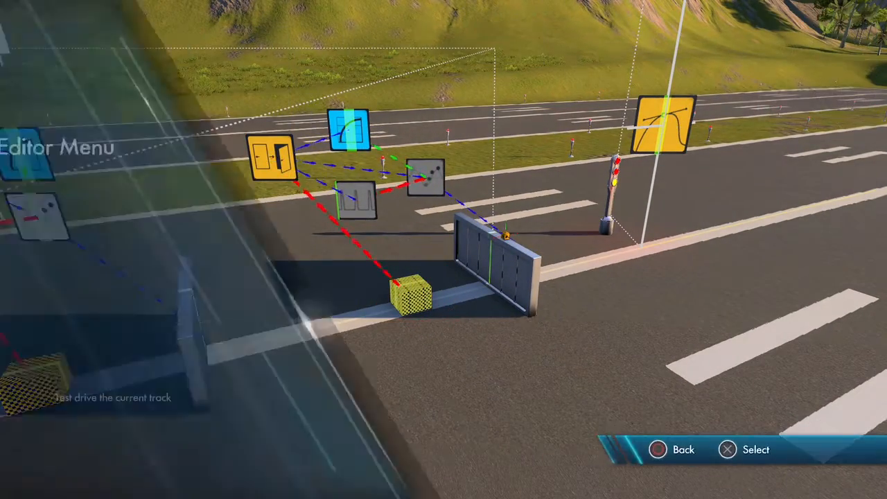
- Test drive the track, riding toward the area triggers to check the wall movements
key(Return)
key(Up)
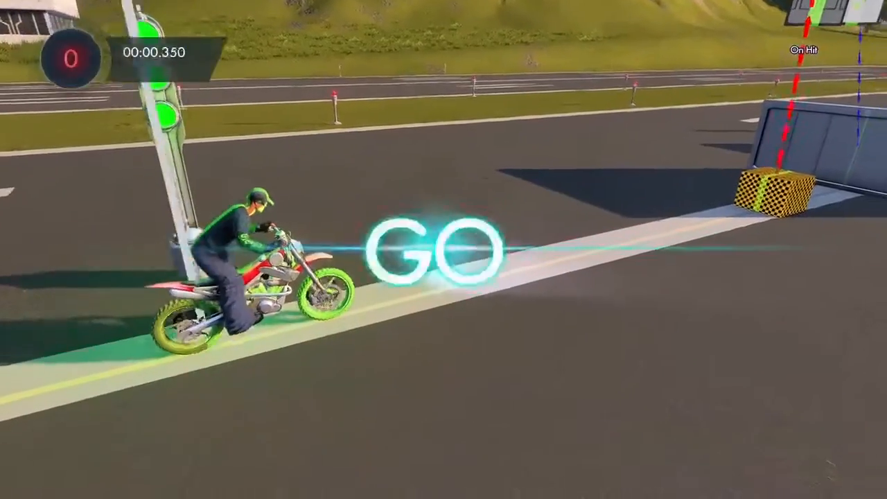